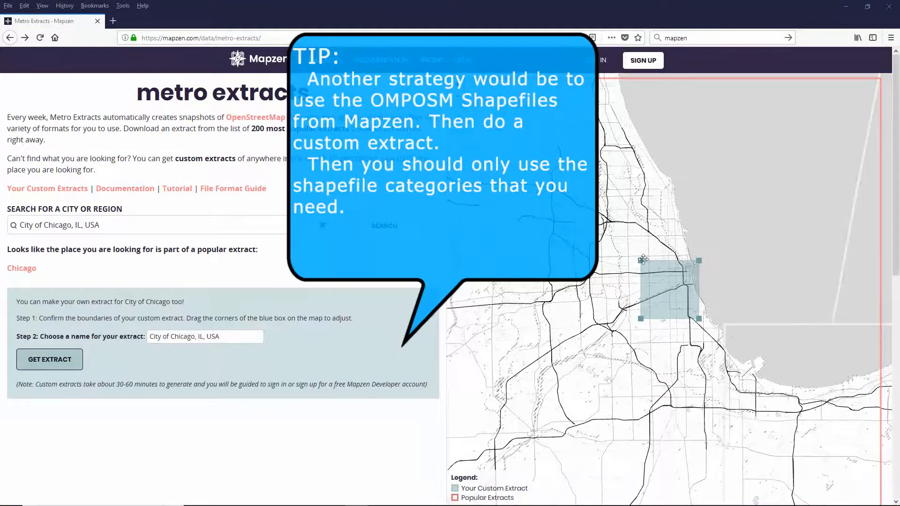
Step: Enlarge the Chicago custom extract boundary by extending its northwest corner outward and its southeast corner slightly outward
{"action": "left_click_drag", "start_coordinate": [645, 263], "coordinate": [576, 126]}
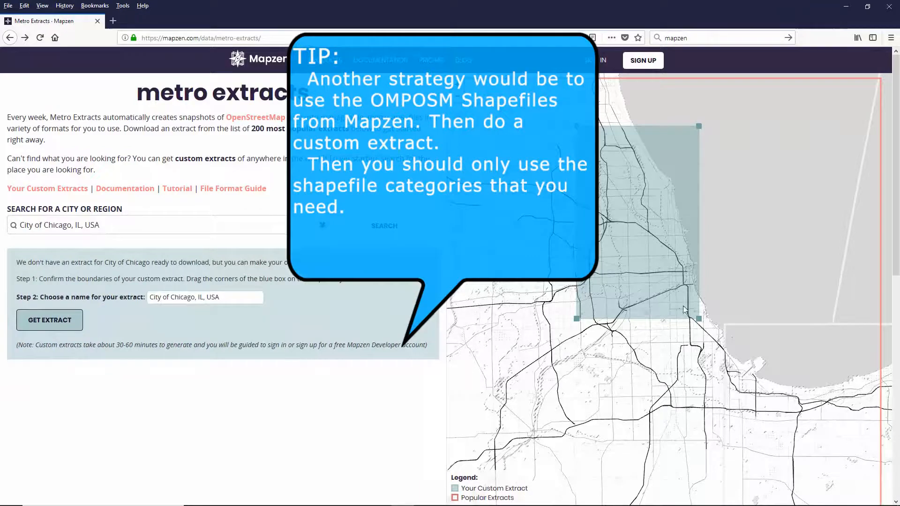
{"action": "left_click_drag", "start_coordinate": [698, 319], "coordinate": [717, 346]}
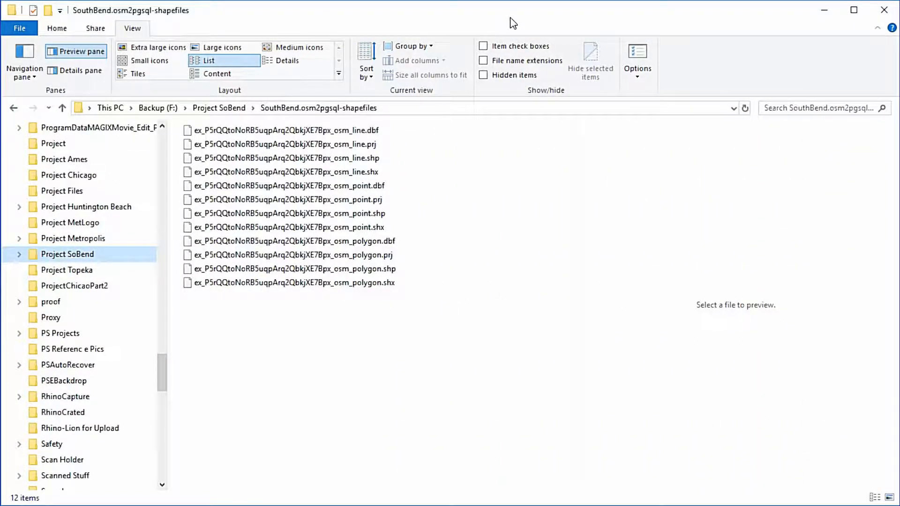
Step: Duplicate the osm_polygon.dbf file within the SouthBend.osm2pgsql-shapefiles folder
{"action": "left_click", "coordinate": [355, 247]}
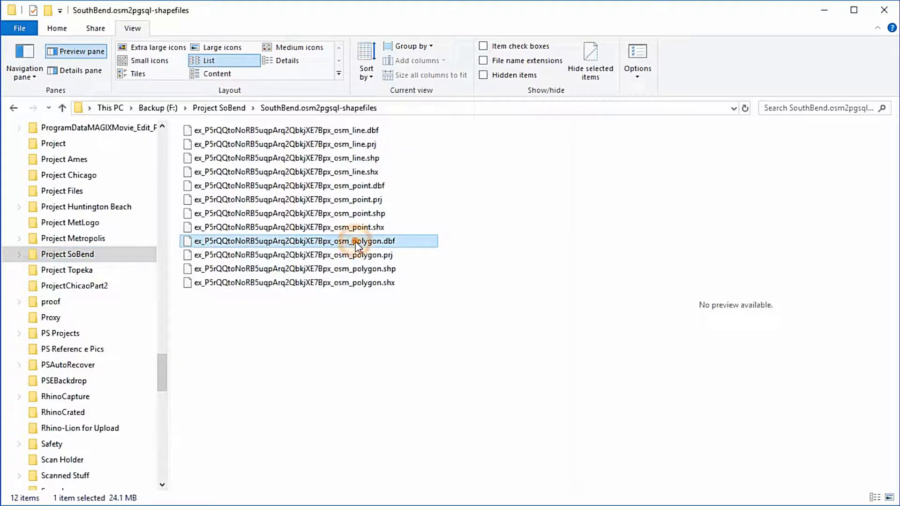
{"action": "right_click", "coordinate": [356, 247]}
{"action": "left_click", "coordinate": [423, 377]}
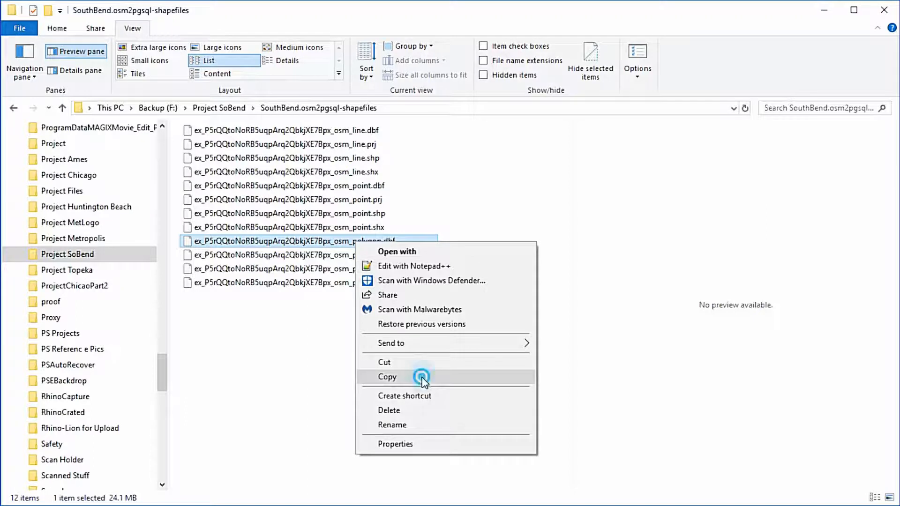
{"action": "right_click", "coordinate": [271, 326]}
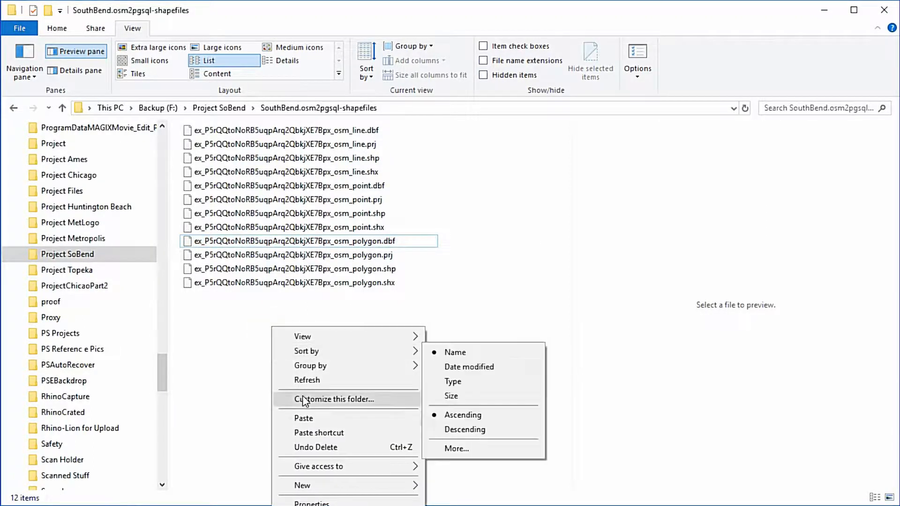
{"action": "left_click", "coordinate": [302, 418]}
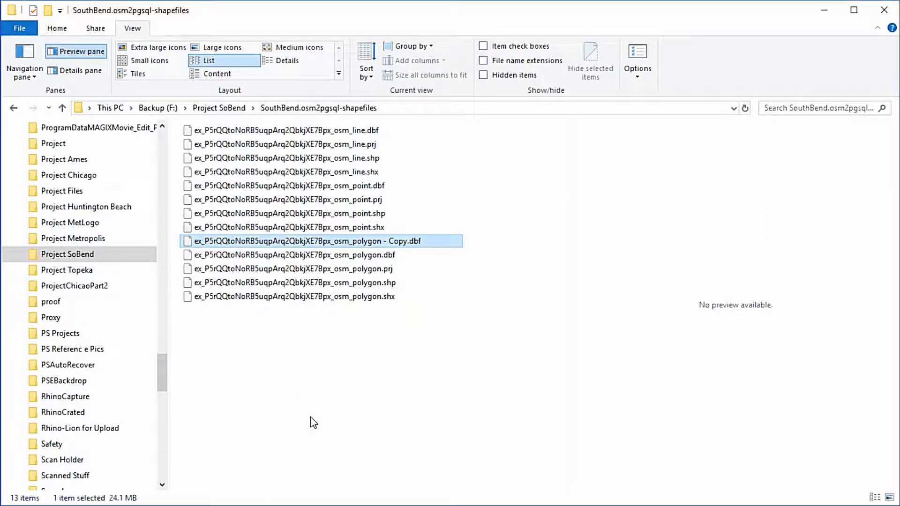
Step: Rename the copied polygon .dbf file as tempSouthBendPolygon
{"action": "right_click", "coordinate": [398, 239]}
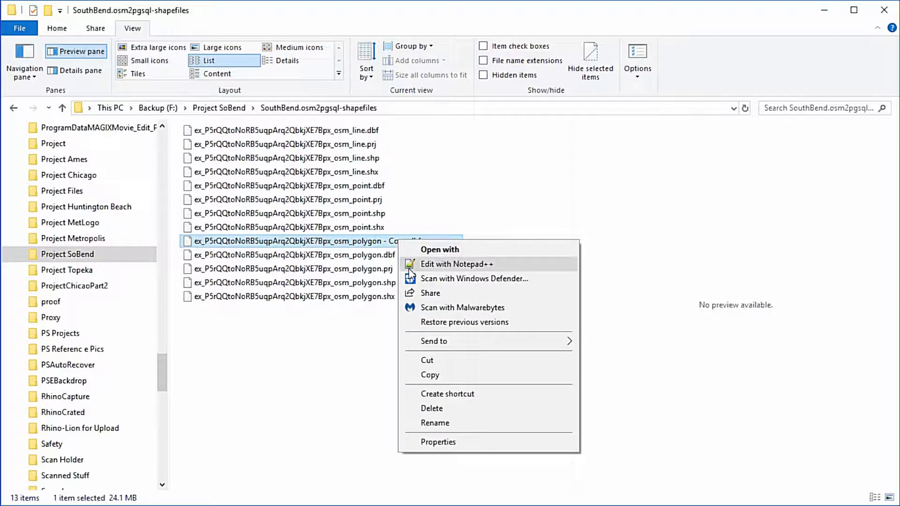
{"action": "left_click", "coordinate": [452, 424]}
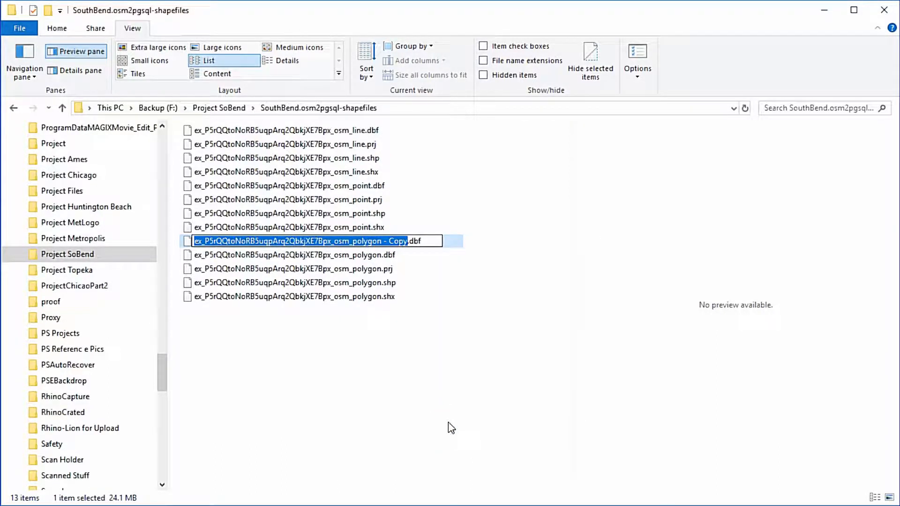
{"action": "key", "text": "ctrl+v"}
{"action": "key", "text": "Return"}
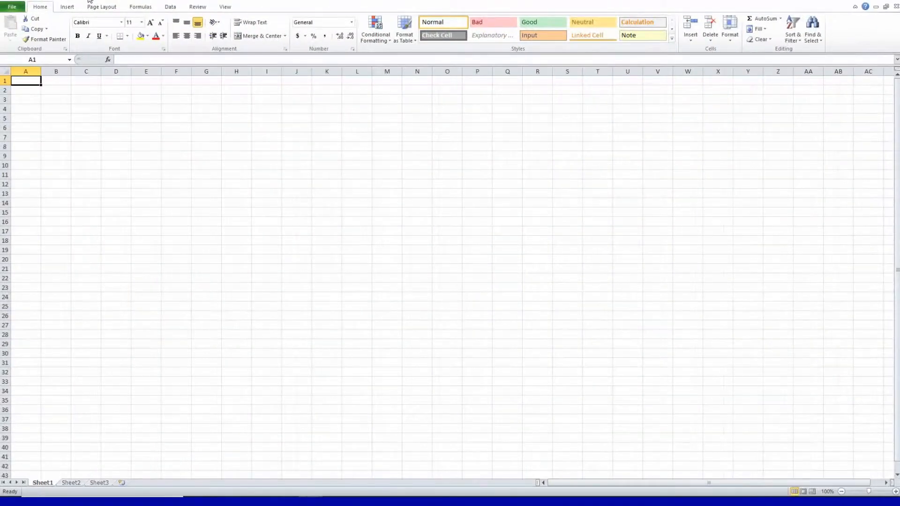
Step: Switch to Excel and open tempSouthBendPolygon.dbf from the SouthBend.osm2pgsql-shapefiles folder, with all file types listed
{"action": "left_click", "coordinate": [10, 8]}
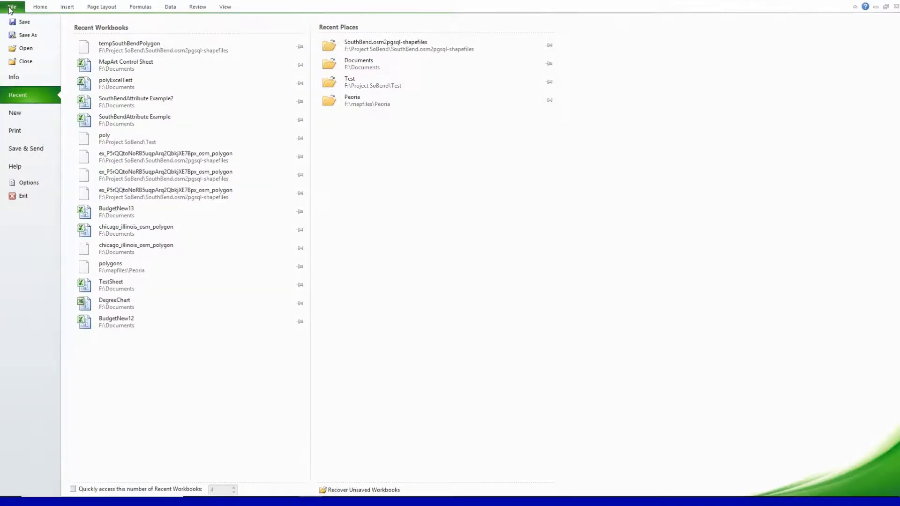
{"action": "left_click", "coordinate": [26, 49]}
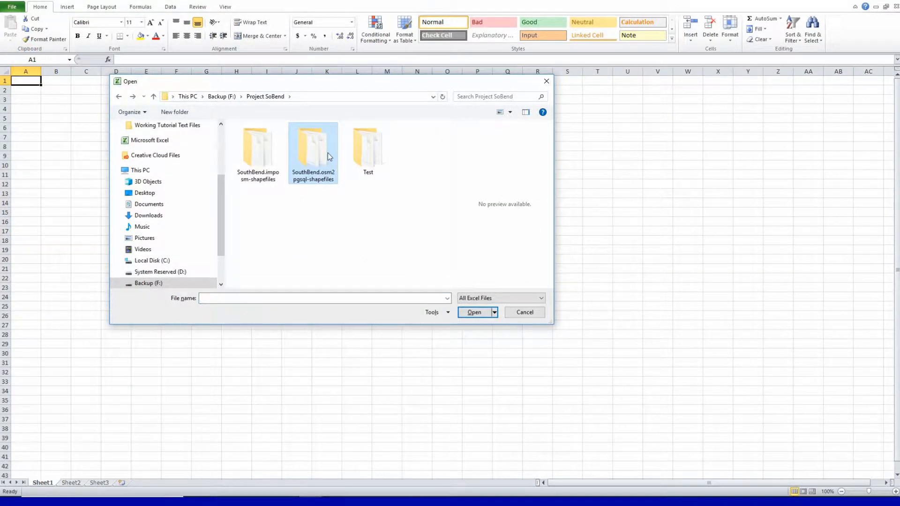
{"action": "double_click", "coordinate": [330, 157]}
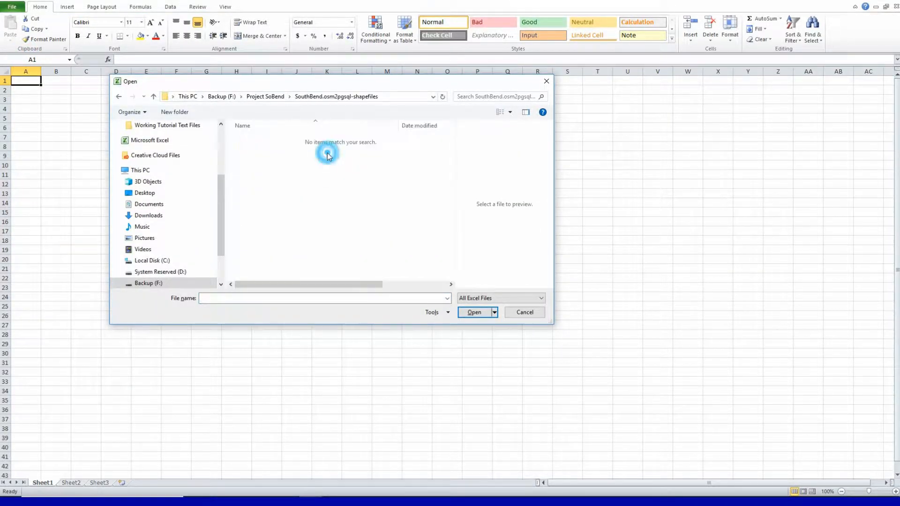
{"action": "left_click", "coordinate": [534, 300]}
{"action": "left_click", "coordinate": [531, 309]}
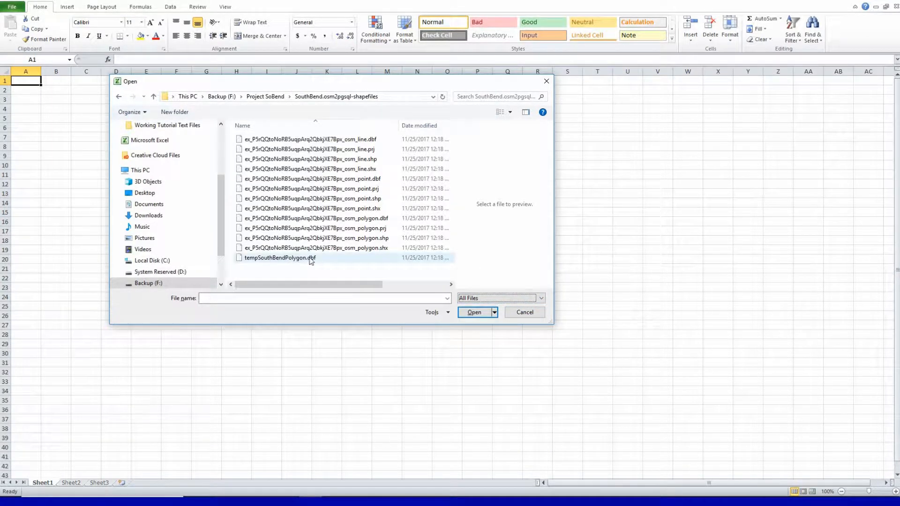
{"action": "left_click", "coordinate": [325, 259]}
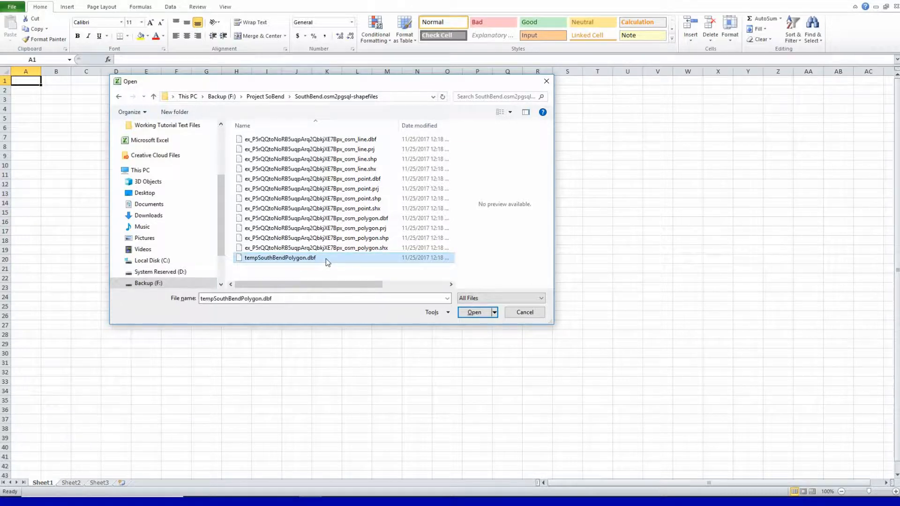
{"action": "left_click", "coordinate": [474, 313]}
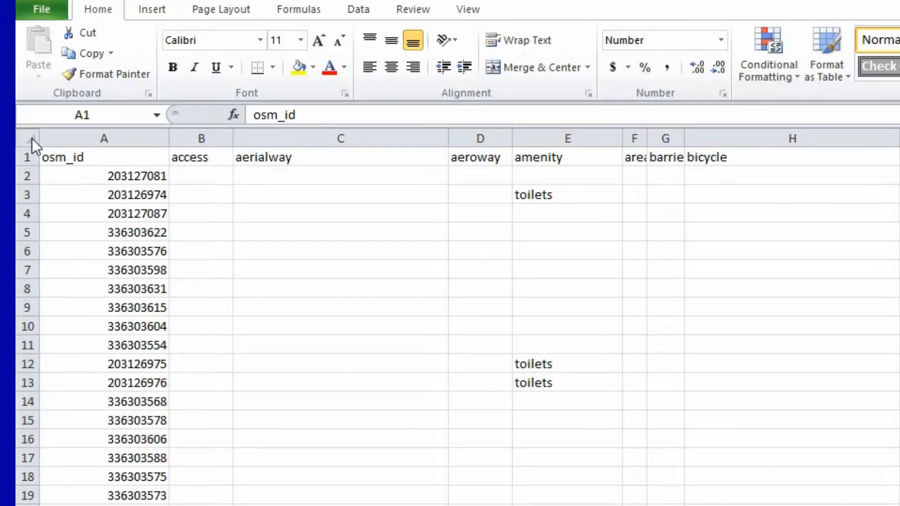
Step: AutoFit the column width of every column in the sheet
{"action": "left_click", "coordinate": [32, 139]}
{"action": "left_click", "coordinate": [31, 138]}
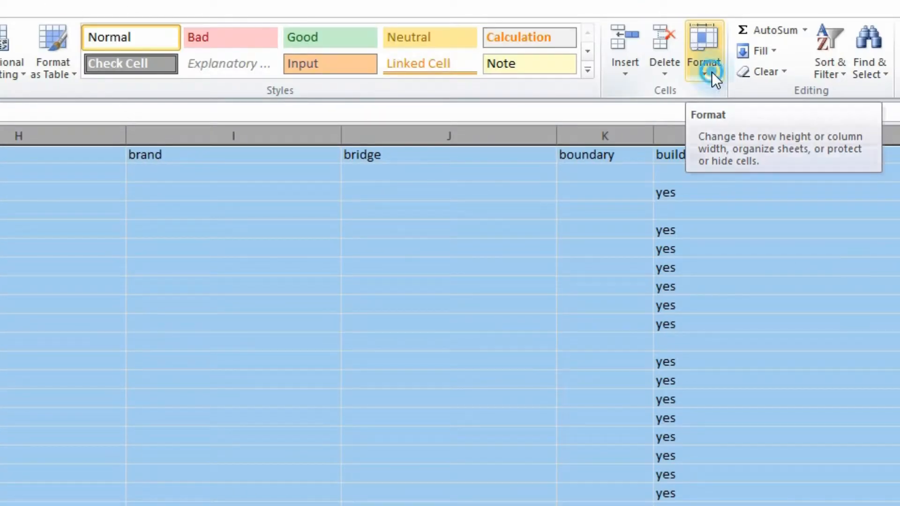
{"action": "left_click", "coordinate": [711, 72]}
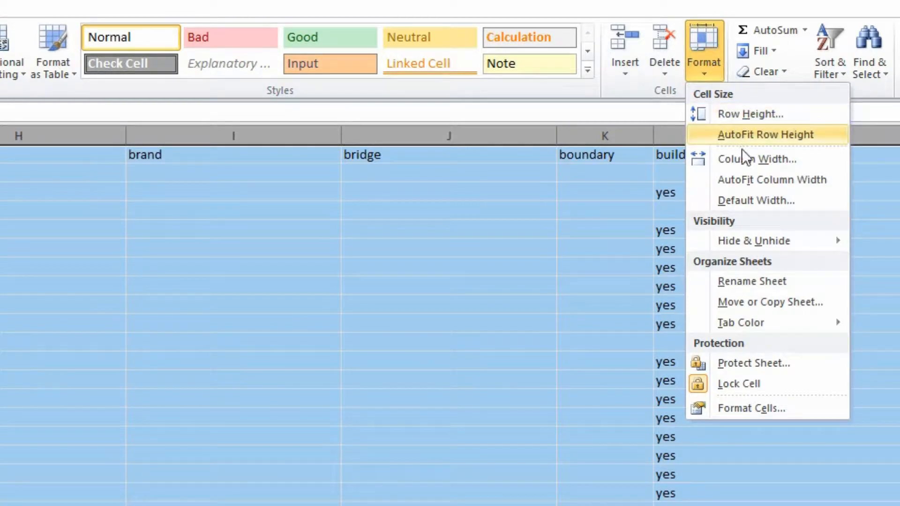
{"action": "left_click", "coordinate": [763, 178]}
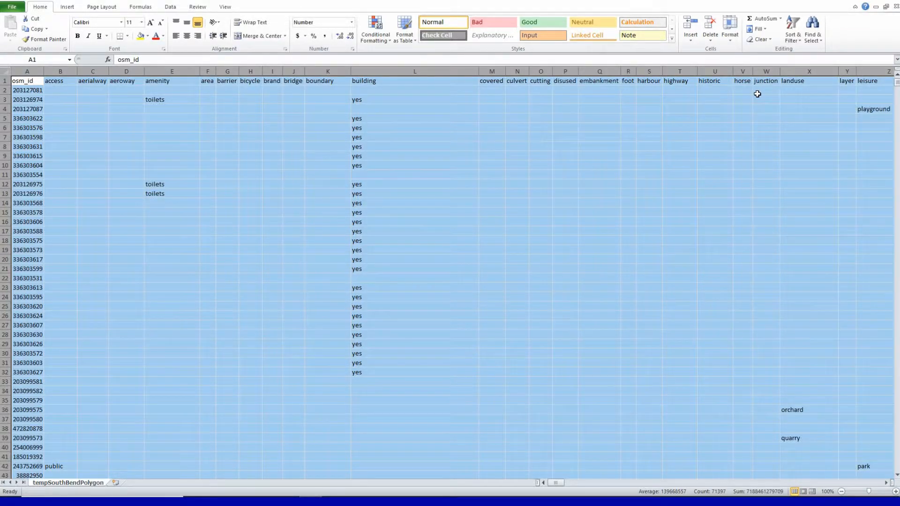
Step: Sort the whole sheet by the name column on values, A to Z, treating the first row as headers
{"action": "left_click", "coordinate": [170, 7]}
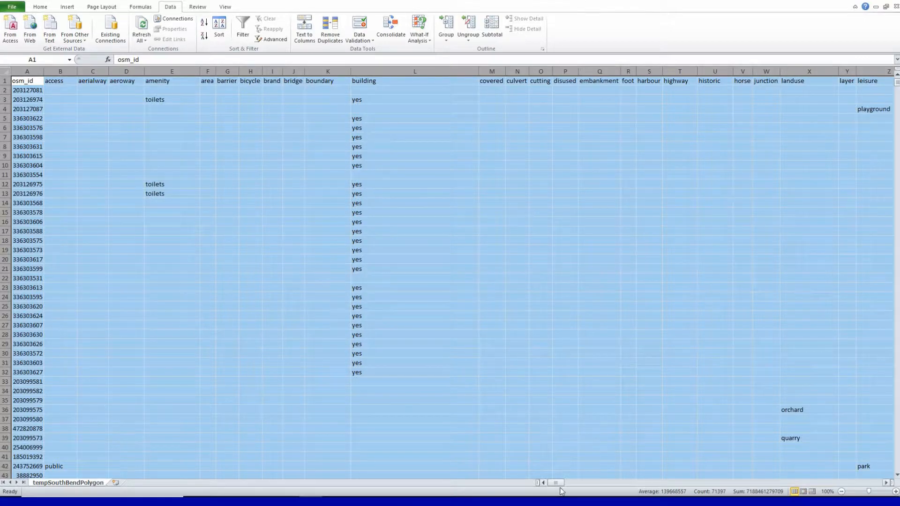
{"action": "left_click_drag", "start_coordinate": [553, 484], "coordinate": [660, 480]}
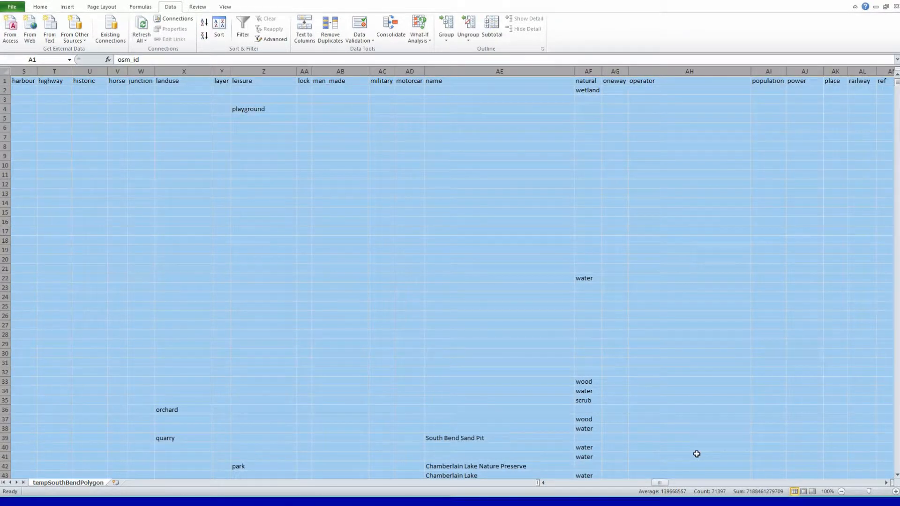
{"action": "left_click", "coordinate": [482, 100]}
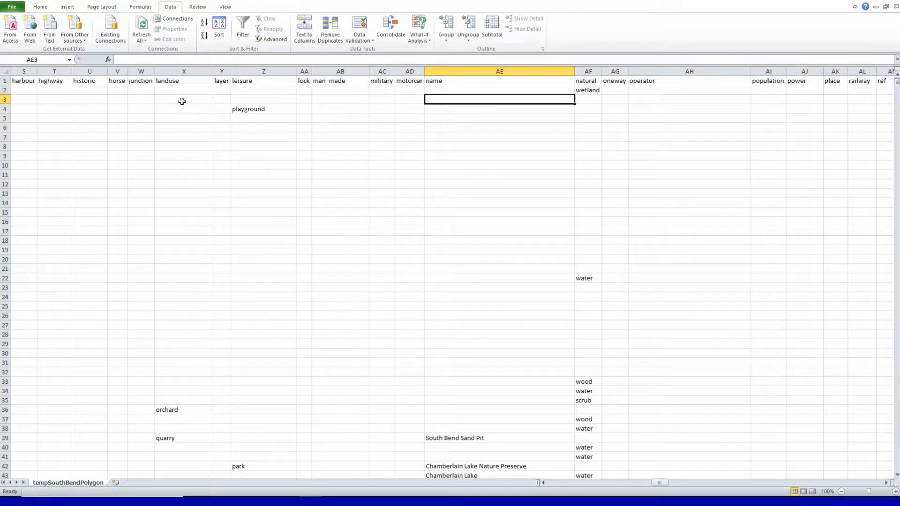
{"action": "left_click", "coordinate": [7, 74]}
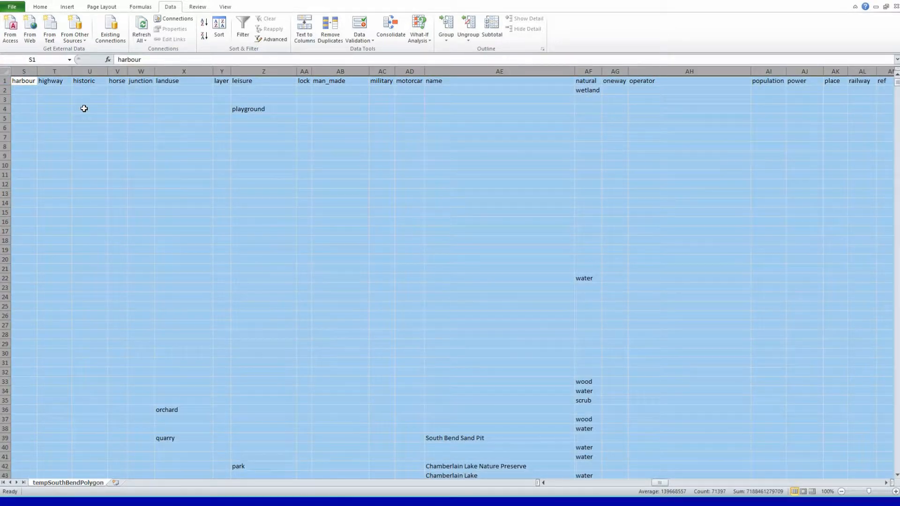
{"action": "left_click", "coordinate": [41, 7]}
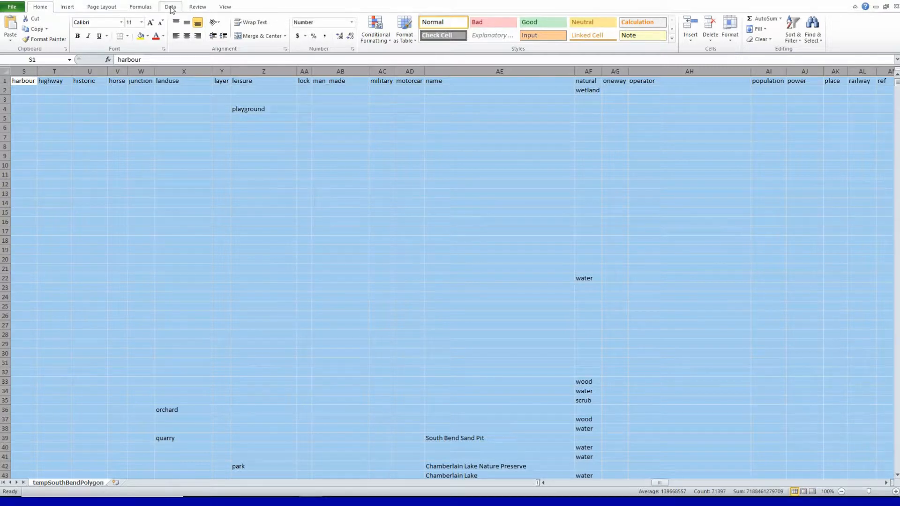
{"action": "left_click", "coordinate": [170, 7]}
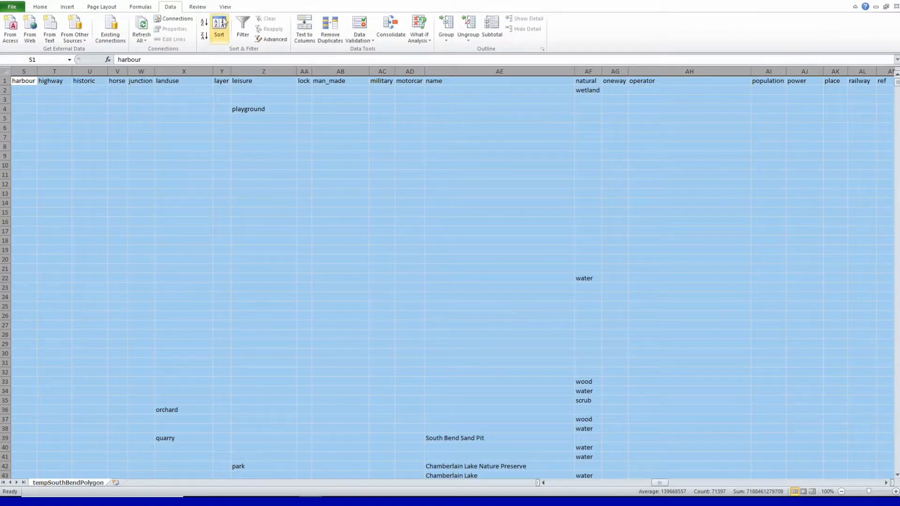
{"action": "left_click", "coordinate": [219, 29]}
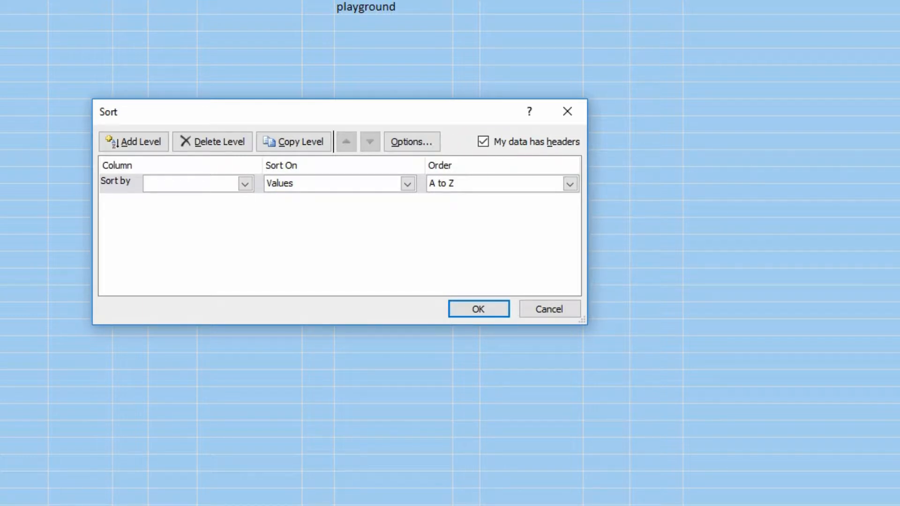
{"action": "left_click", "coordinate": [245, 183]}
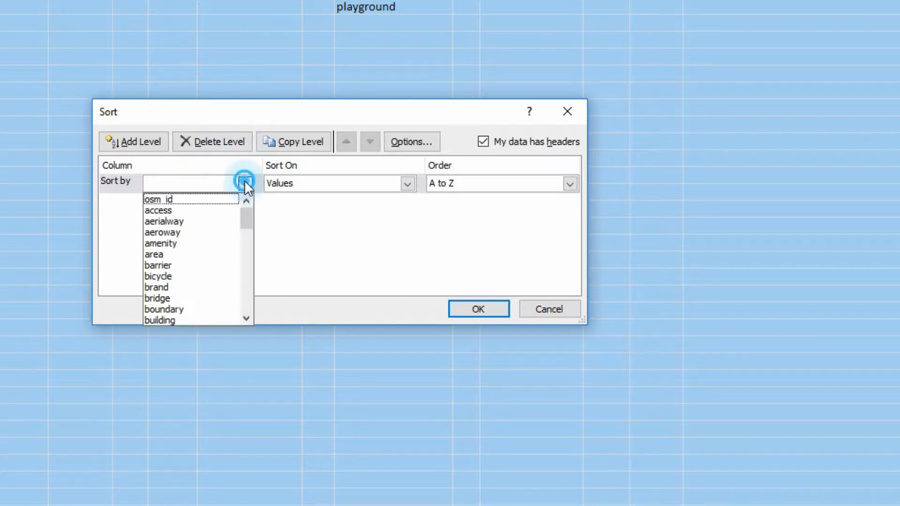
{"action": "left_click_drag", "start_coordinate": [246, 214], "coordinate": [243, 257]}
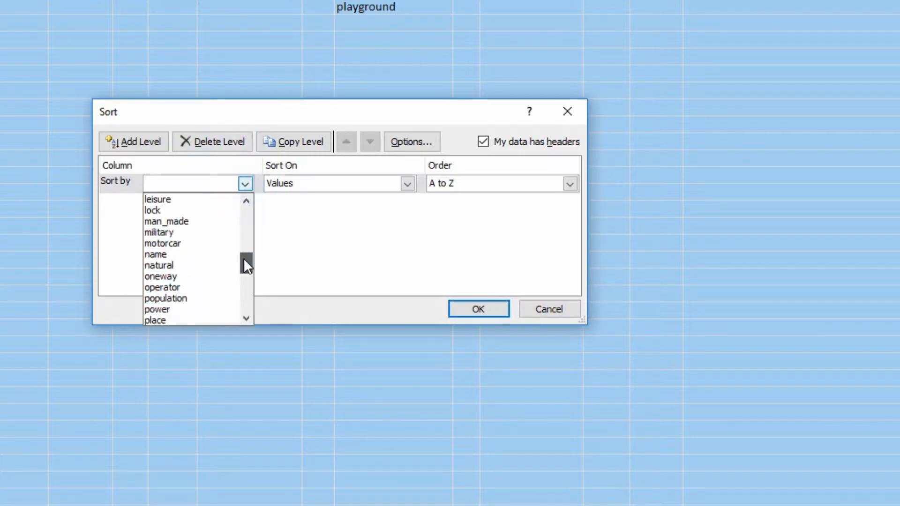
{"action": "left_click", "coordinate": [199, 256]}
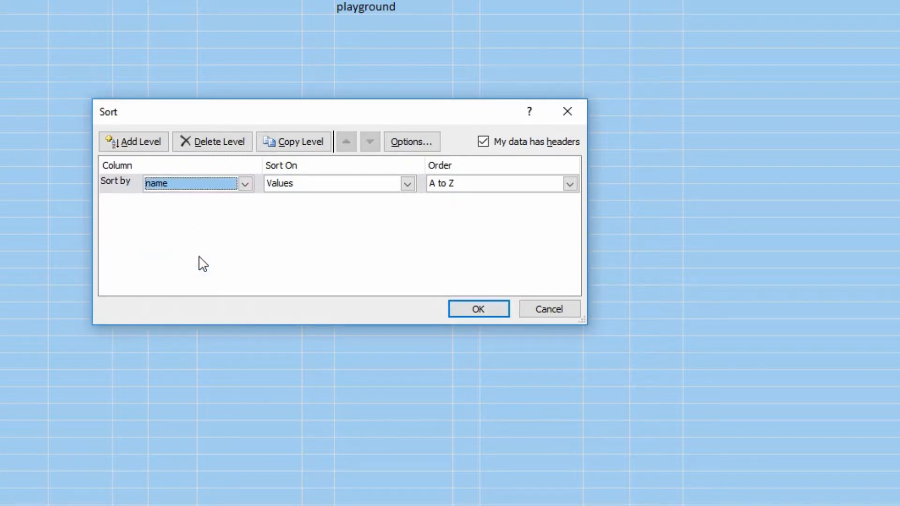
{"action": "left_click", "coordinate": [479, 310]}
Step: Look through the sorted name column and its neighbouring attributes to see which polygons have names
{"action": "left_click", "coordinate": [353, 90]}
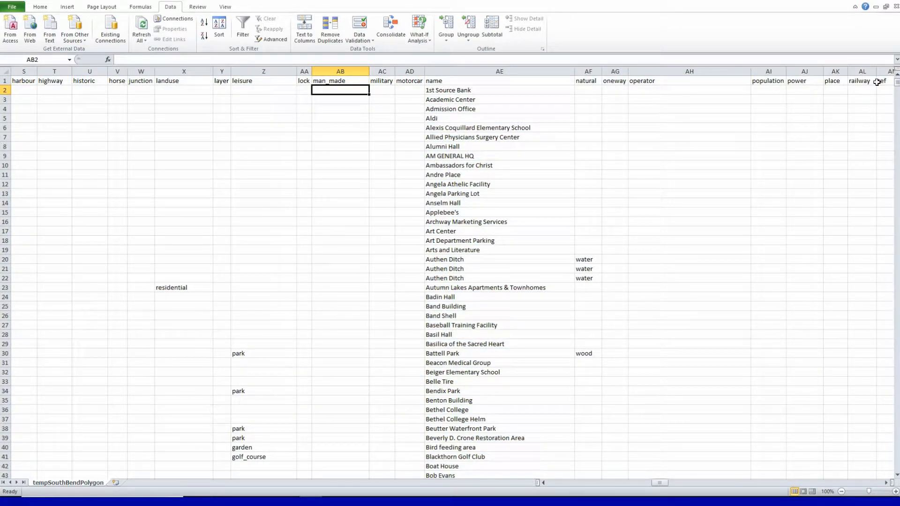
{"action": "left_click_drag", "start_coordinate": [896, 83], "coordinate": [895, 94]}
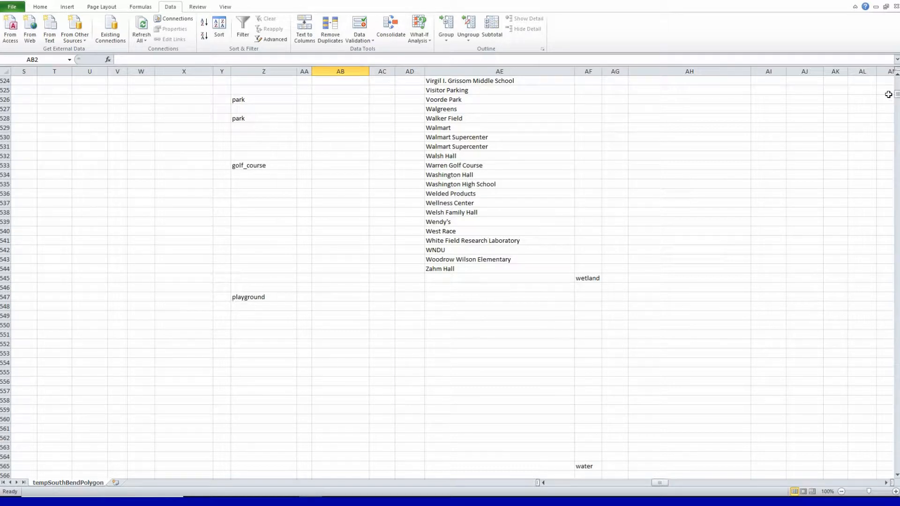
{"action": "left_click_drag", "start_coordinate": [895, 94], "coordinate": [896, 82]}
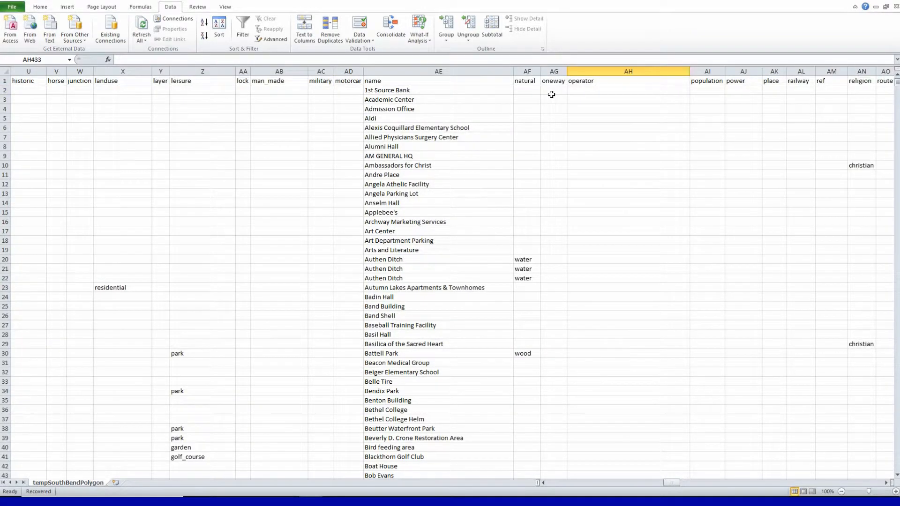
{"action": "scroll", "coordinate": [551, 94], "scroll_direction": "down", "scroll_amount": 20}
{"action": "scroll", "coordinate": [551, 94], "scroll_direction": "down", "scroll_amount": 11}
{"action": "scroll", "coordinate": [551, 94], "scroll_direction": "up", "scroll_amount": 17}
{"action": "scroll", "coordinate": [551, 94], "scroll_direction": "up", "scroll_amount": 20}
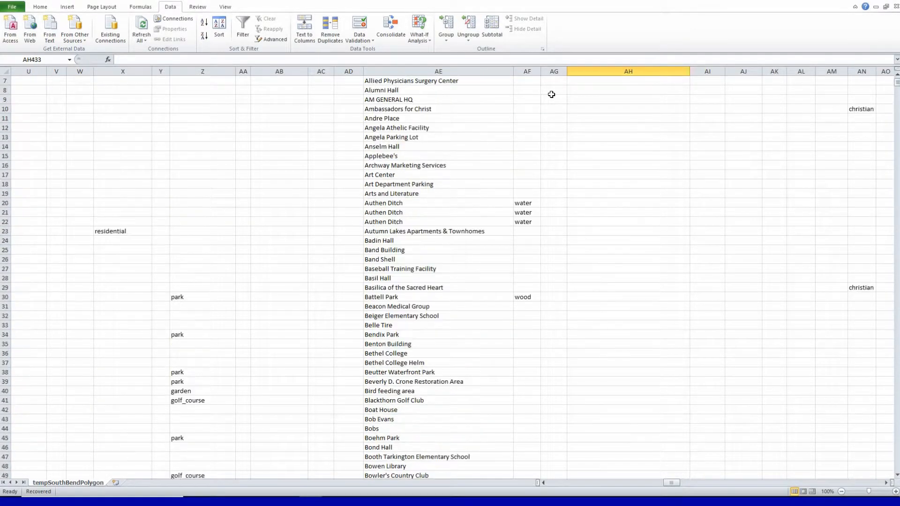
{"action": "scroll", "coordinate": [551, 94], "scroll_direction": "up", "scroll_amount": 2}
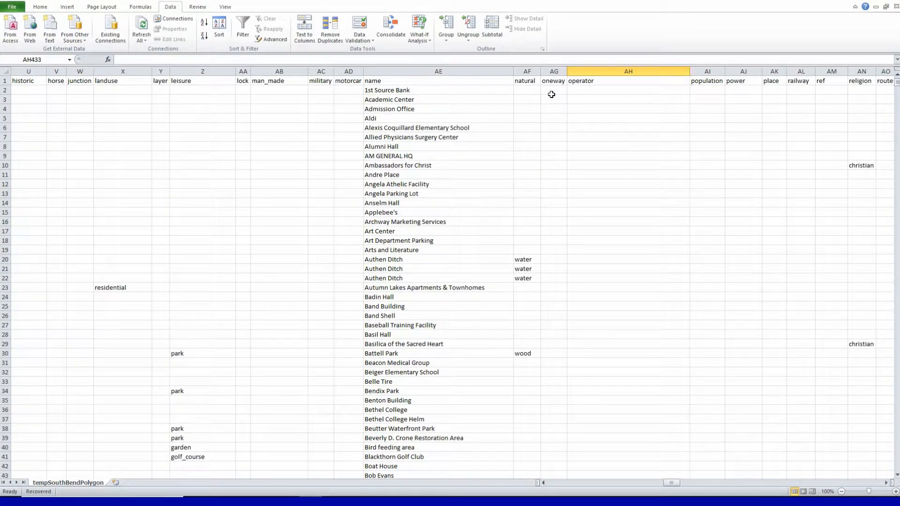
Step: Search the name column for cells whose entire contents match "South Bend", stepping through the first two matches
{"action": "left_click", "coordinate": [474, 69]}
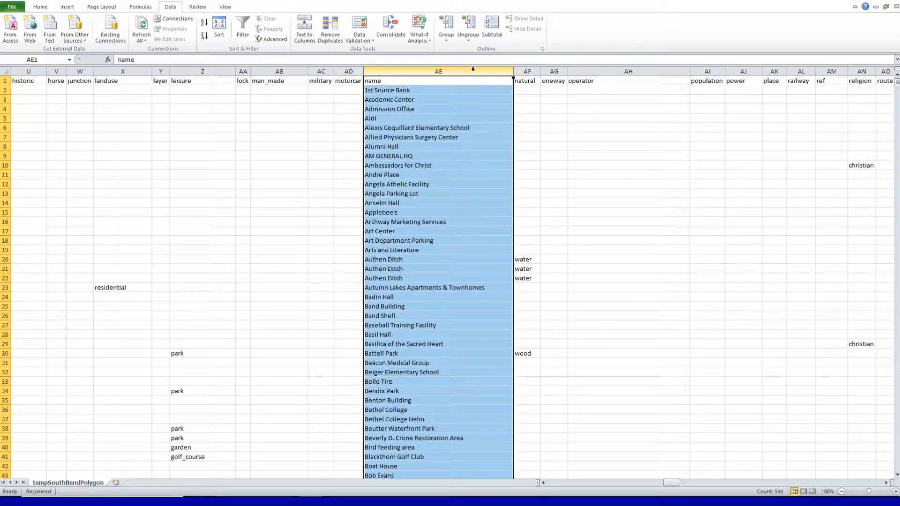
{"action": "left_click", "coordinate": [45, 8]}
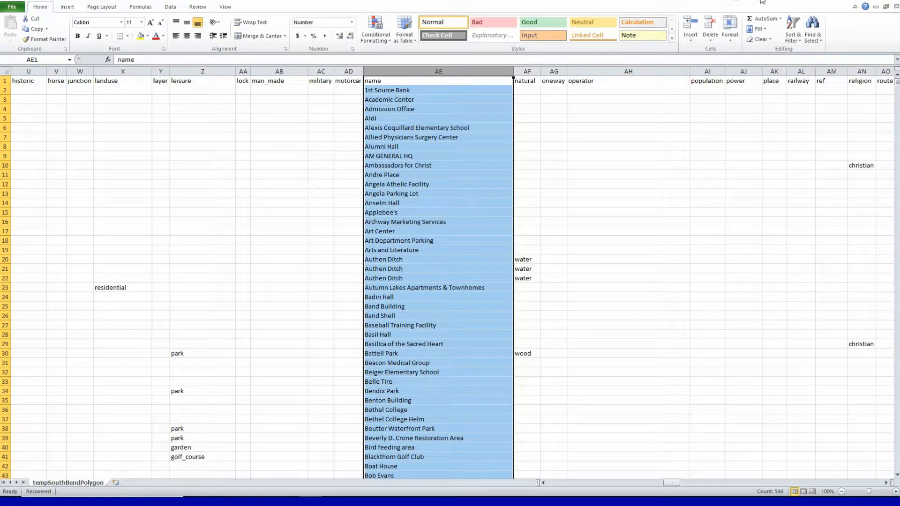
{"action": "left_click", "coordinate": [816, 37]}
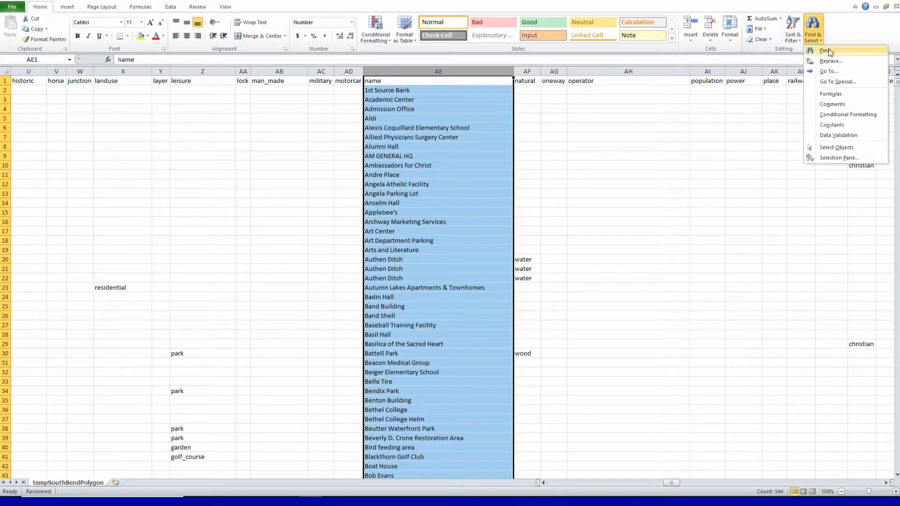
{"action": "left_click", "coordinate": [827, 51]}
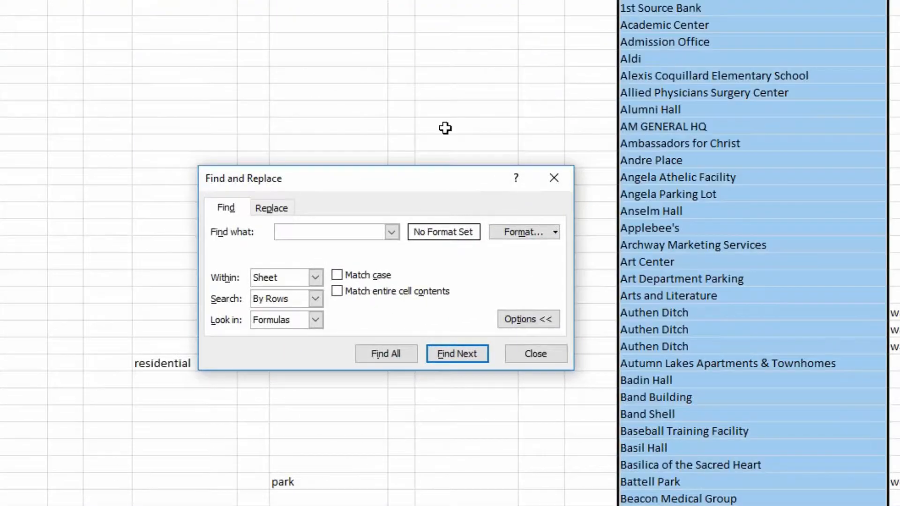
{"action": "type", "text": "South Bend"}
{"action": "left_click", "coordinate": [337, 291]}
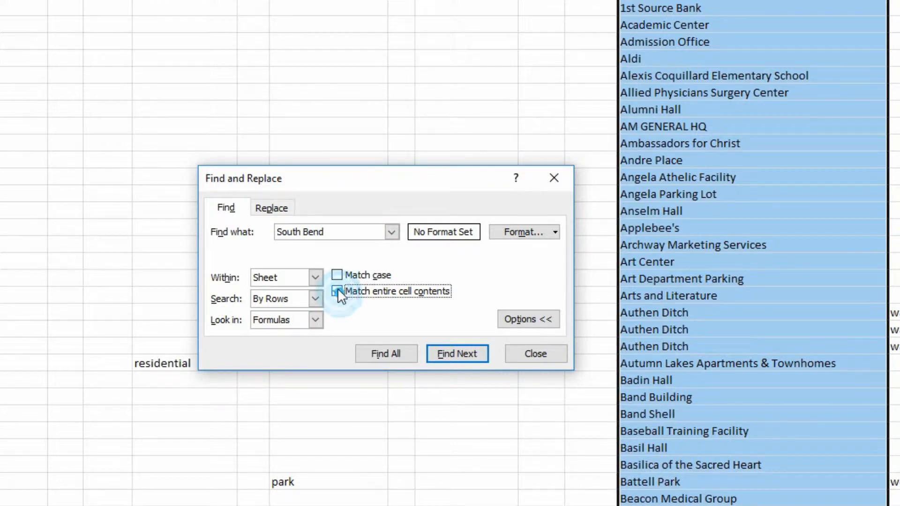
{"action": "left_click", "coordinate": [451, 353]}
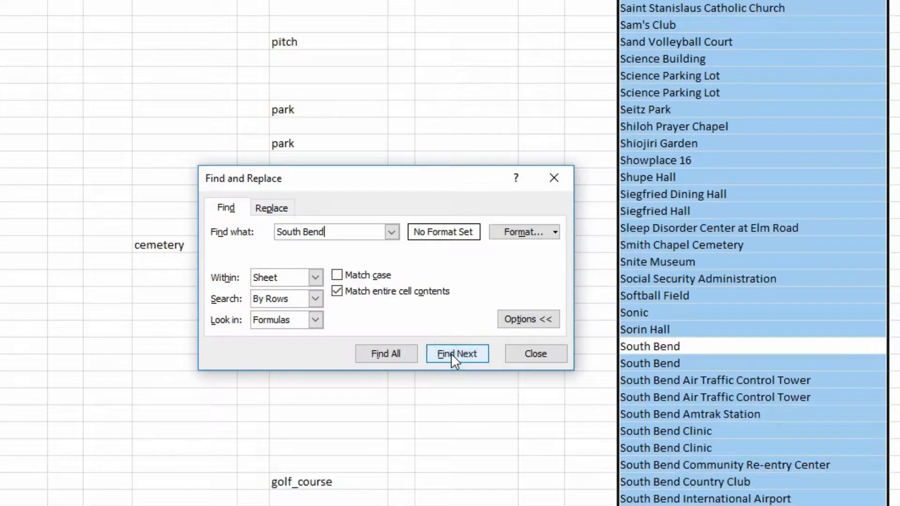
{"action": "left_click", "coordinate": [451, 354]}
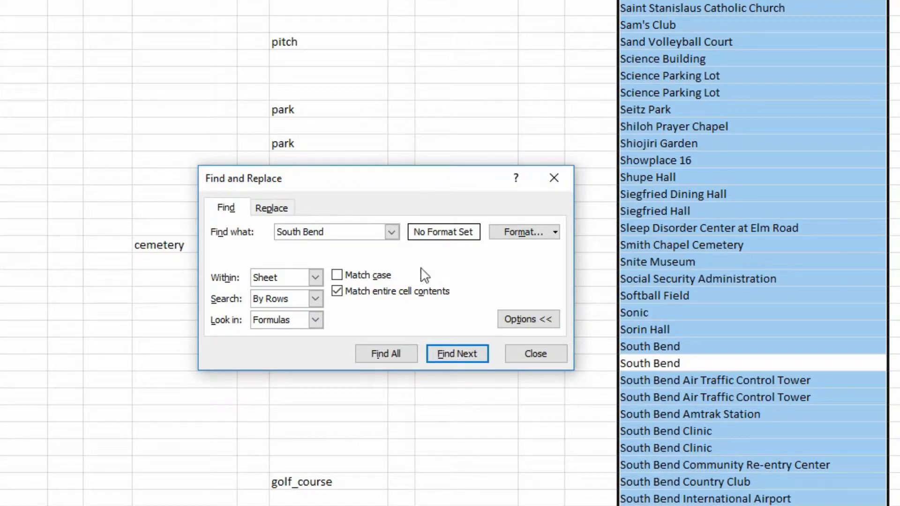
Step: Repeat the "South Bend" search without matching entire cell contents, step through several partial matches, and close the search
{"action": "left_click", "coordinate": [337, 291]}
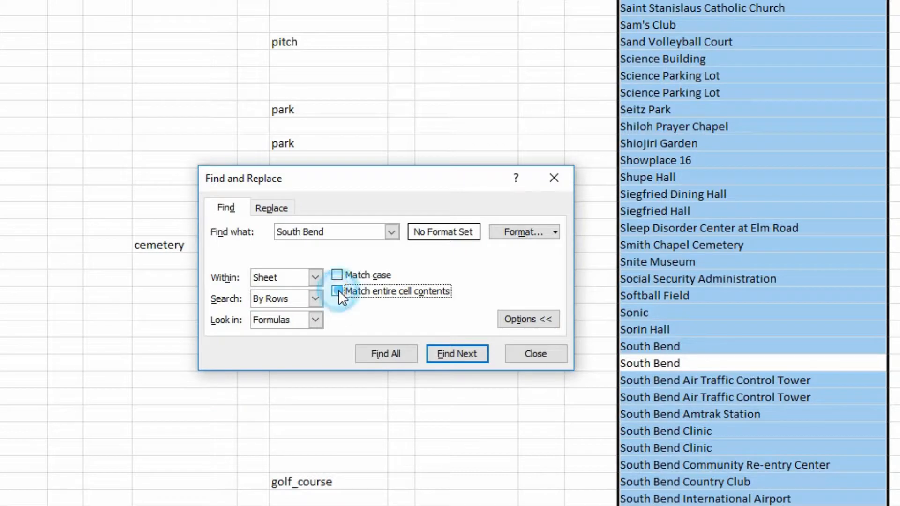
{"action": "left_click", "coordinate": [466, 354]}
{"action": "left_click", "coordinate": [465, 354]}
{"action": "left_click", "coordinate": [466, 355]}
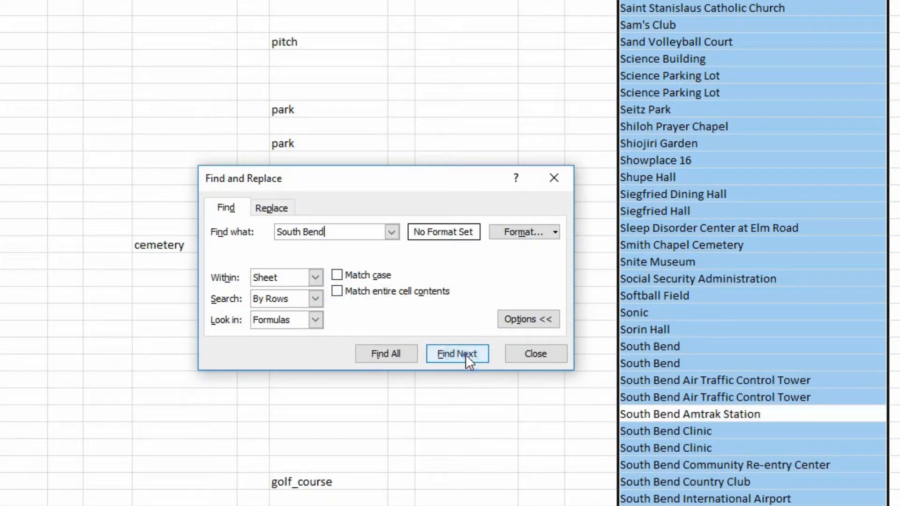
{"action": "left_click", "coordinate": [465, 354]}
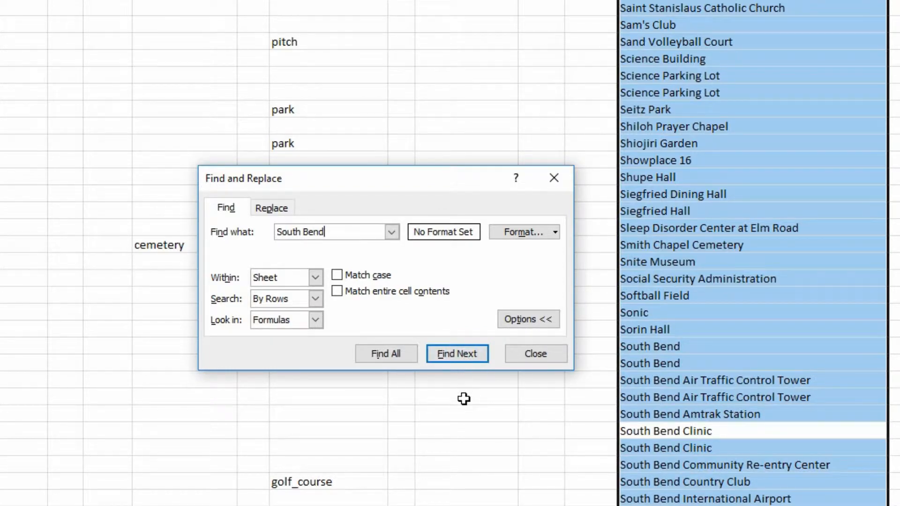
{"action": "left_click", "coordinate": [542, 355]}
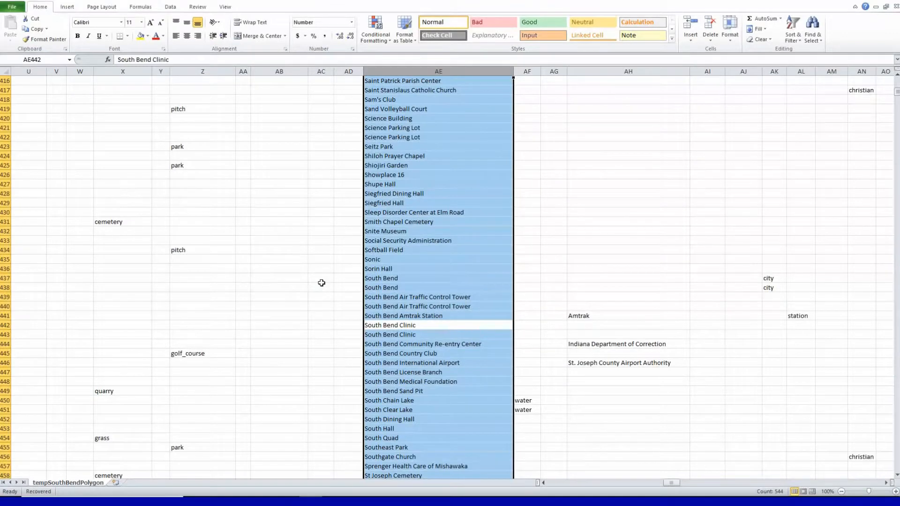
Step: Switch to ArcGIS Explorer and set the map's basemap to OpenStreetMap
{"action": "left_click", "coordinate": [572, 82]}
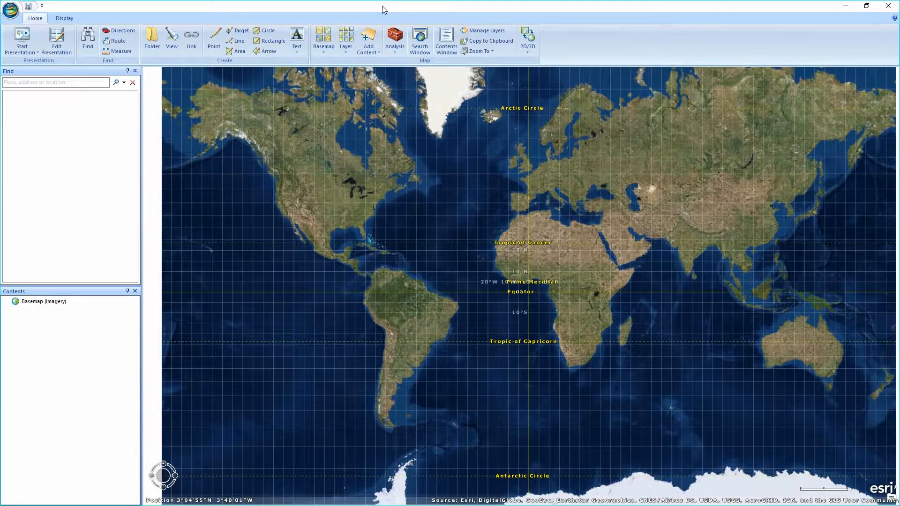
{"action": "left_click", "coordinate": [322, 41]}
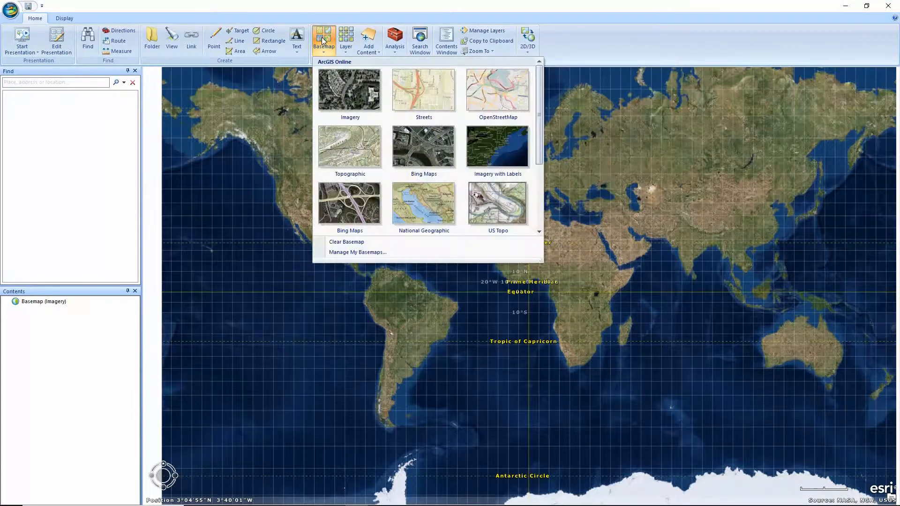
{"action": "left_click", "coordinate": [499, 96]}
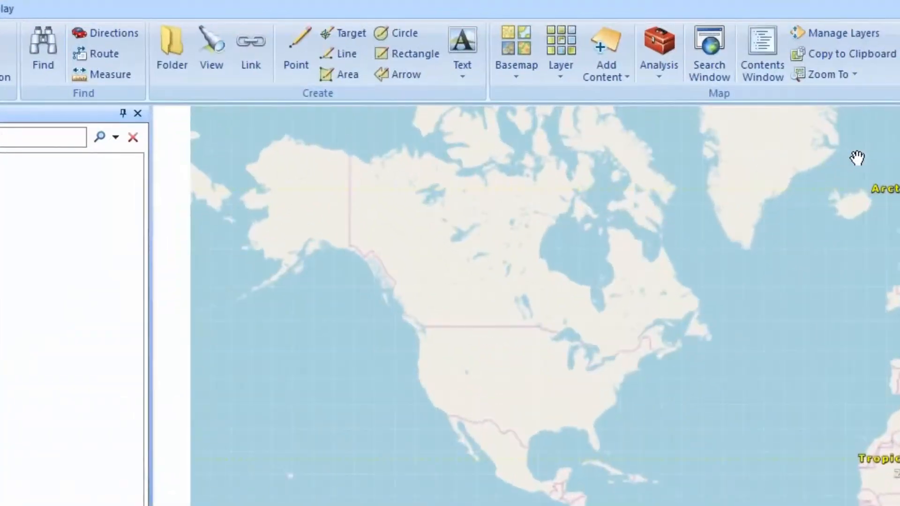
Step: Add the shapefile ex_P5rQQtoNoRB5uqpArq2QbkjXE7Bpx_osm_polygon.shp from the SouthBend.osm2pgsql-shapefiles folder to the map
{"action": "left_click", "coordinate": [612, 63]}
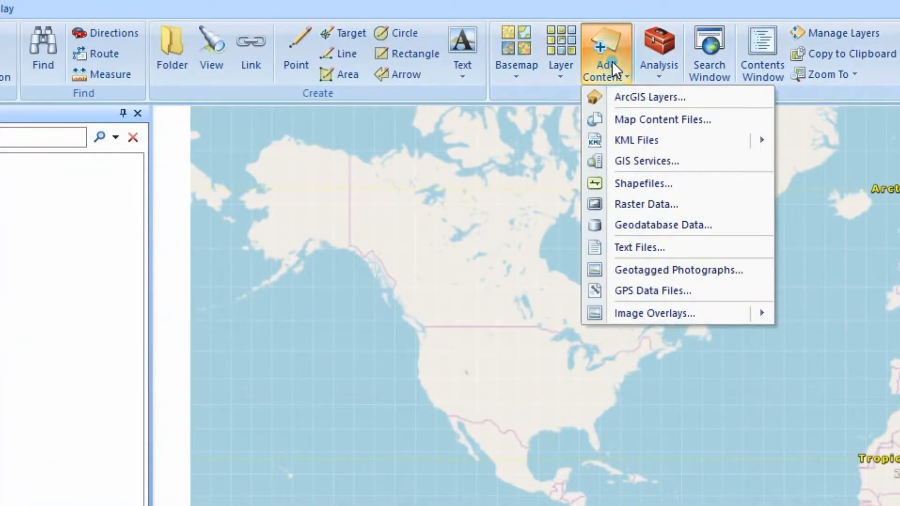
{"action": "left_click", "coordinate": [650, 178]}
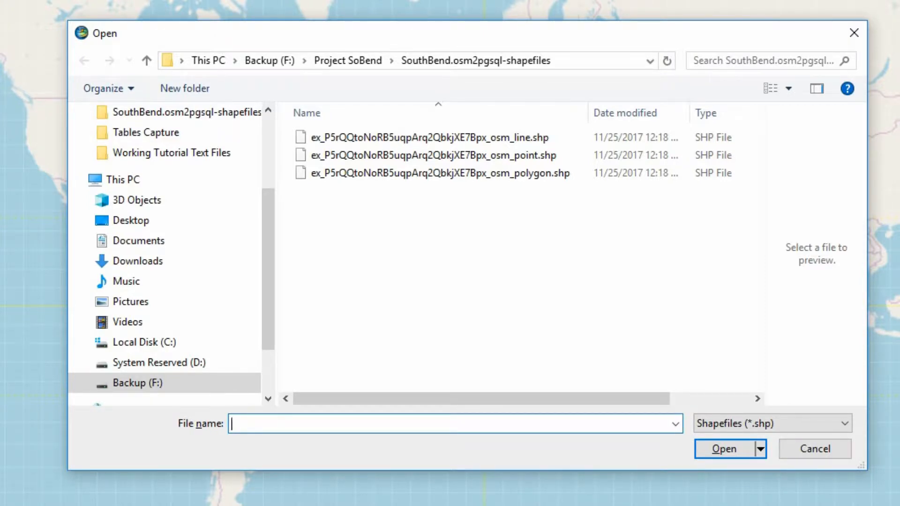
{"action": "left_click", "coordinate": [485, 174]}
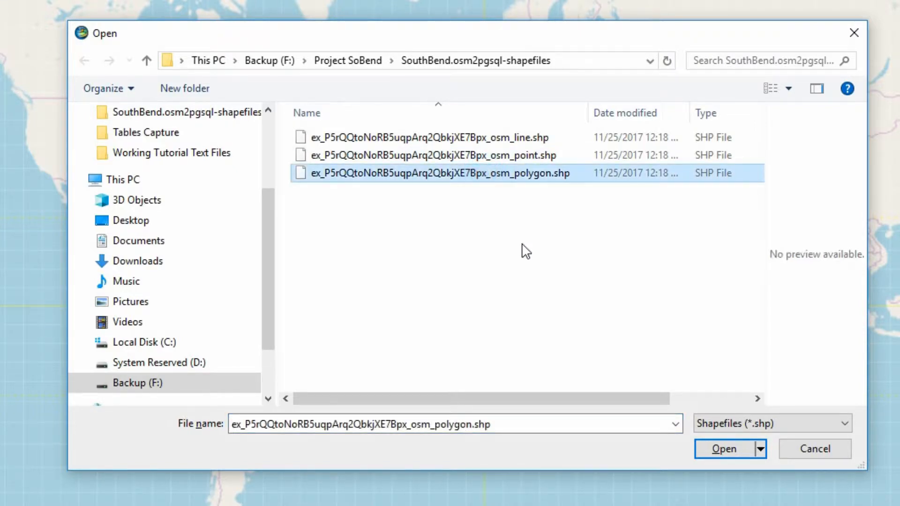
{"action": "left_click", "coordinate": [726, 448]}
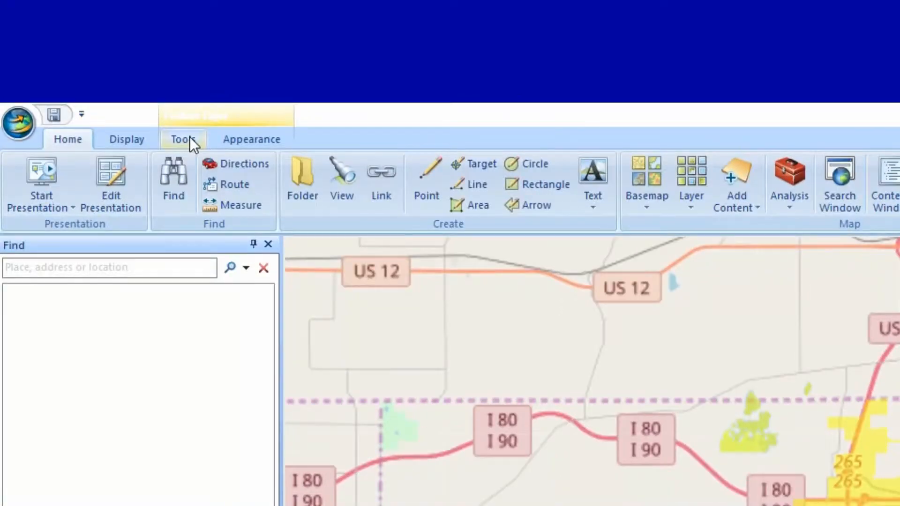
Step: Open the polygon layer's attribute table and widen its name column
{"action": "left_click", "coordinate": [189, 137]}
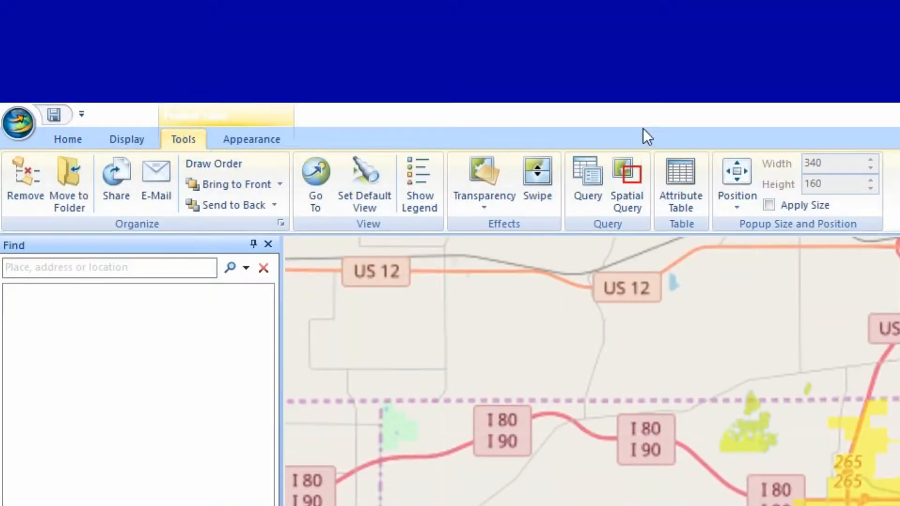
{"action": "left_click", "coordinate": [684, 188]}
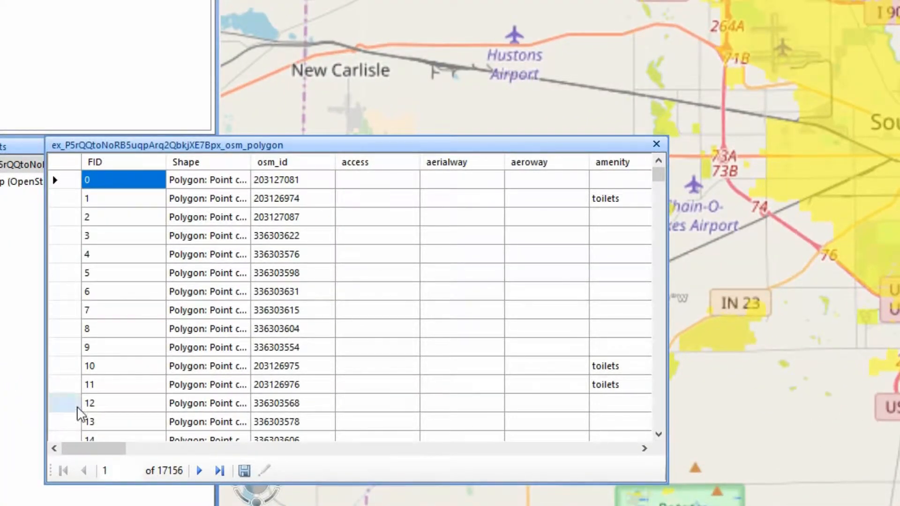
{"action": "left_click_drag", "start_coordinate": [96, 449], "coordinate": [368, 436]}
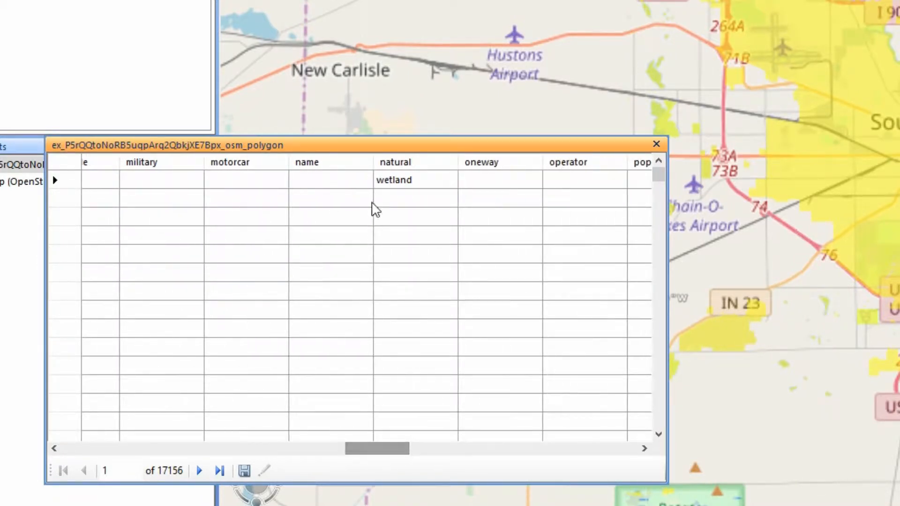
{"action": "left_click_drag", "start_coordinate": [372, 161], "coordinate": [407, 162]}
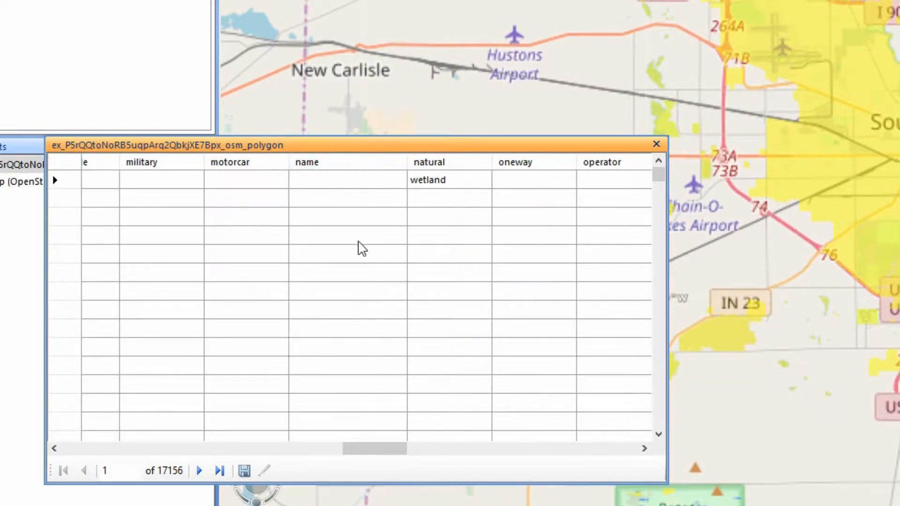
Step: Sort the attribute table by name, highlight the first South Bend record's polygon on the map, and reduce the selection to its name cell
{"action": "left_click", "coordinate": [346, 164]}
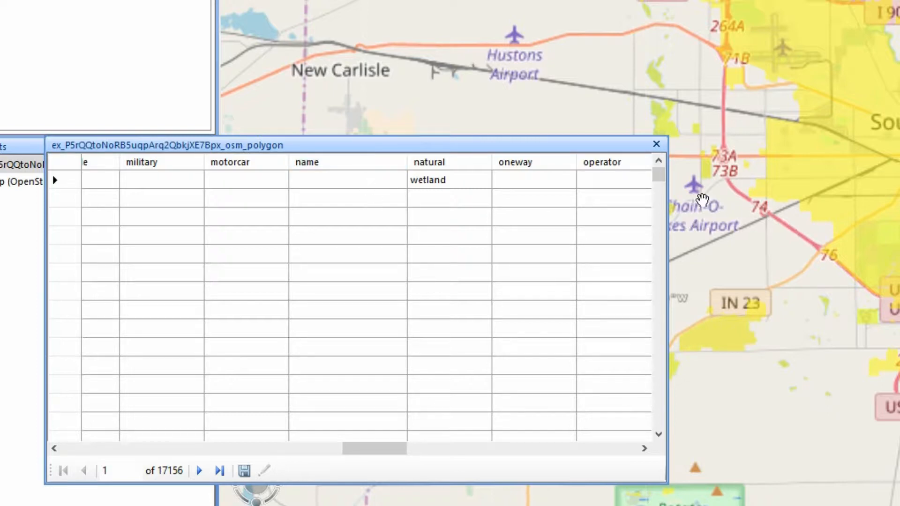
{"action": "left_click_drag", "start_coordinate": [659, 177], "coordinate": [665, 244]}
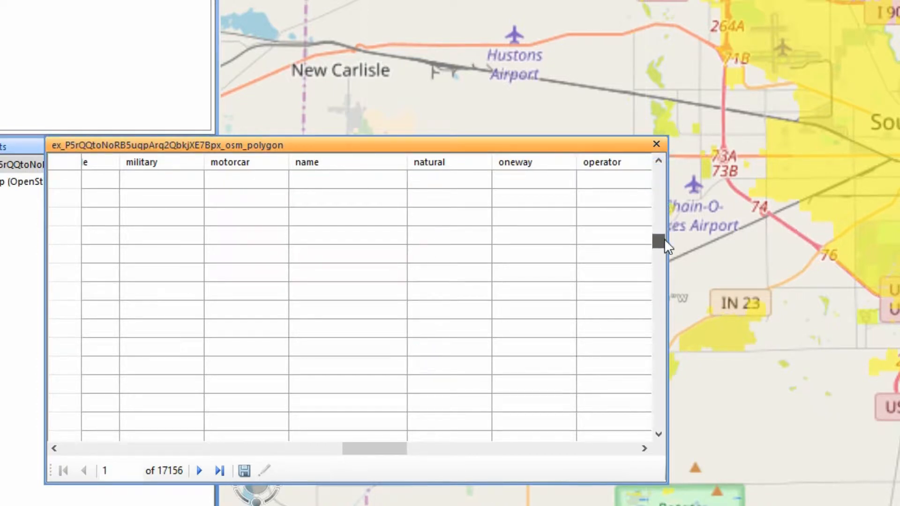
{"action": "left_click_drag", "start_coordinate": [669, 305], "coordinate": [660, 435]}
{"action": "left_click", "coordinate": [721, 359]}
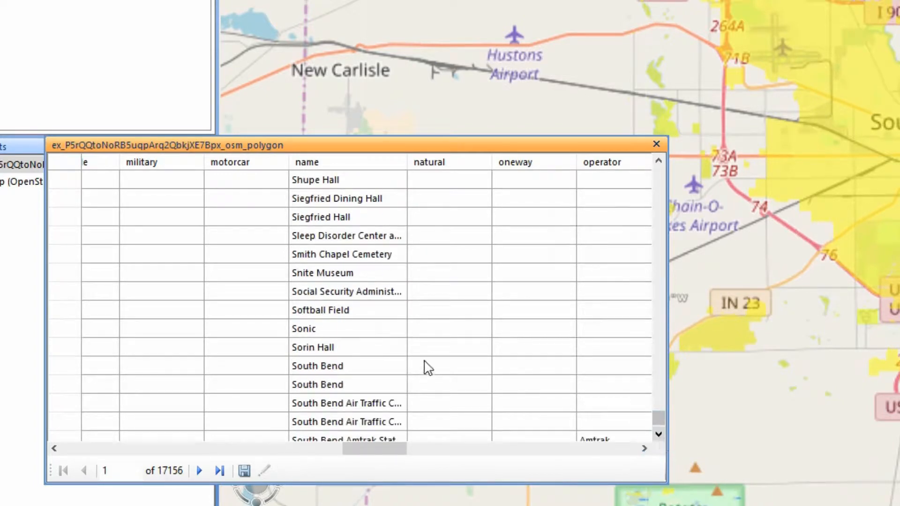
{"action": "left_click", "coordinate": [362, 366]}
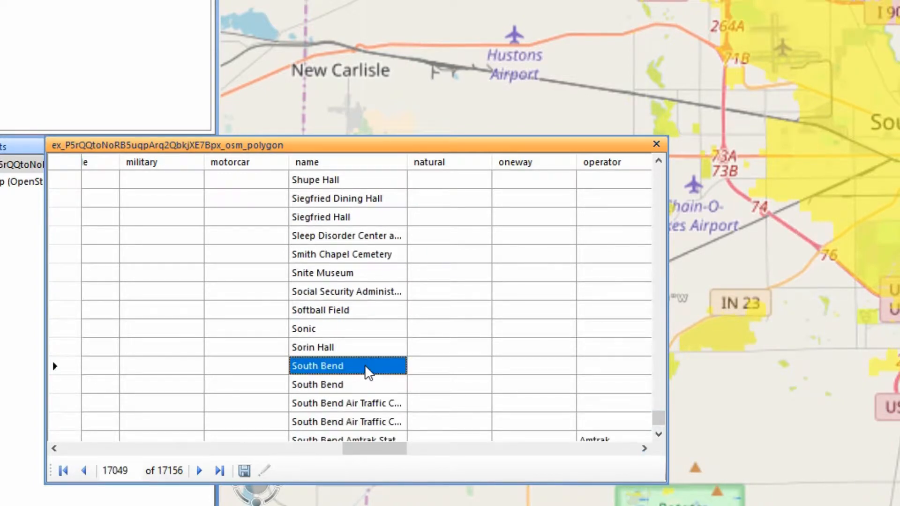
{"action": "left_click", "coordinate": [54, 366]}
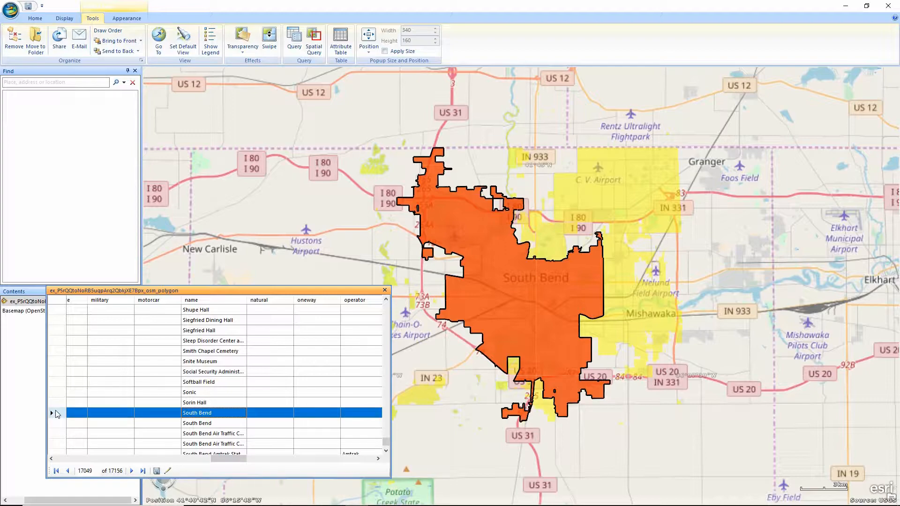
{"action": "left_click", "coordinate": [226, 416]}
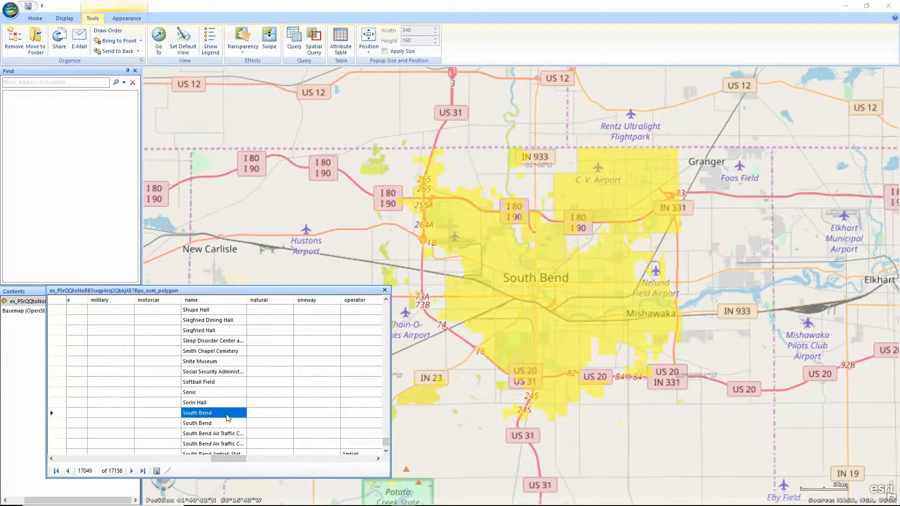
Step: Identify the polygons at the golf course beside Notre Dame, view the attributes of Notre Dame Golf Course, and close its popup
{"action": "scroll", "coordinate": [575, 290], "scroll_direction": "down", "scroll_amount": 1}
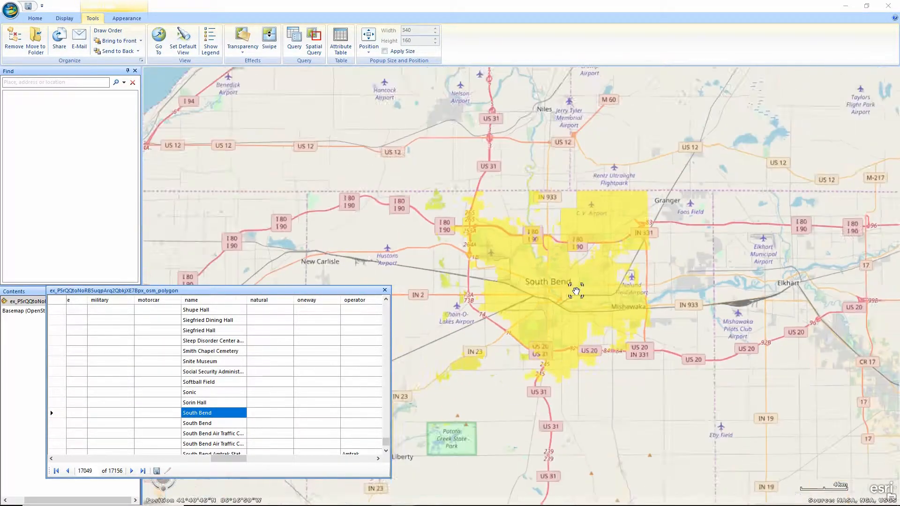
{"action": "scroll", "coordinate": [575, 290], "scroll_direction": "up", "scroll_amount": 3}
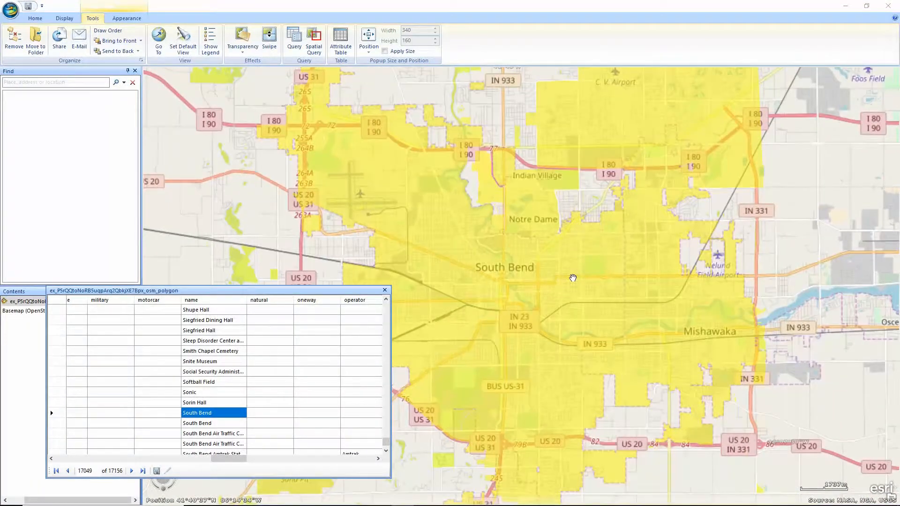
{"action": "scroll", "coordinate": [572, 278], "scroll_direction": "up", "scroll_amount": 2}
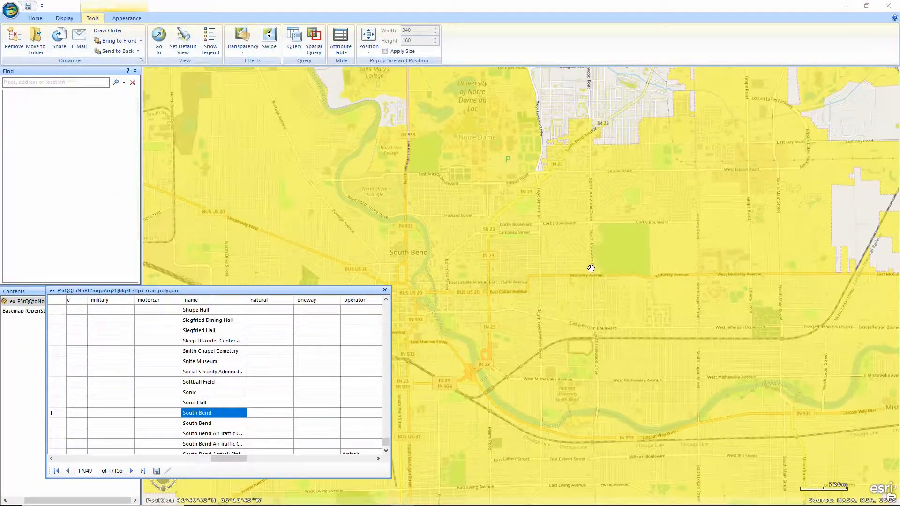
{"action": "left_click", "coordinate": [422, 161]}
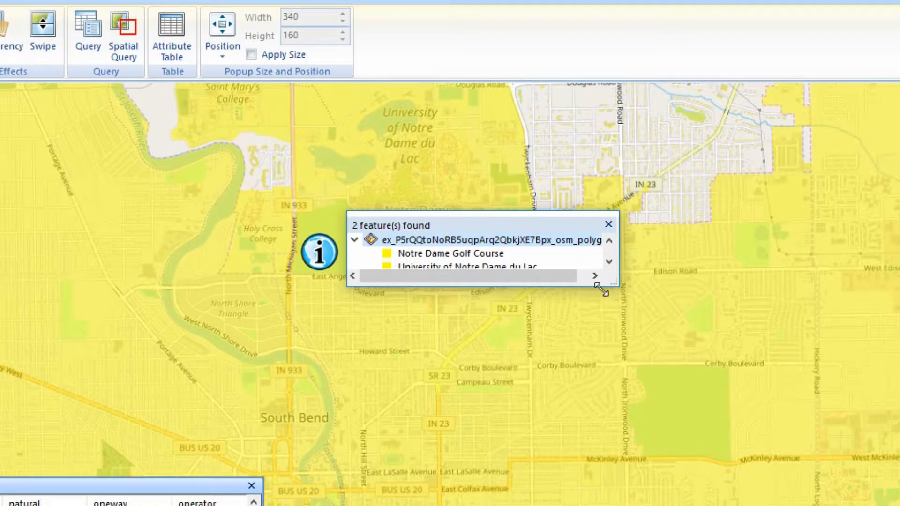
{"action": "left_click_drag", "start_coordinate": [598, 288], "coordinate": [602, 297]}
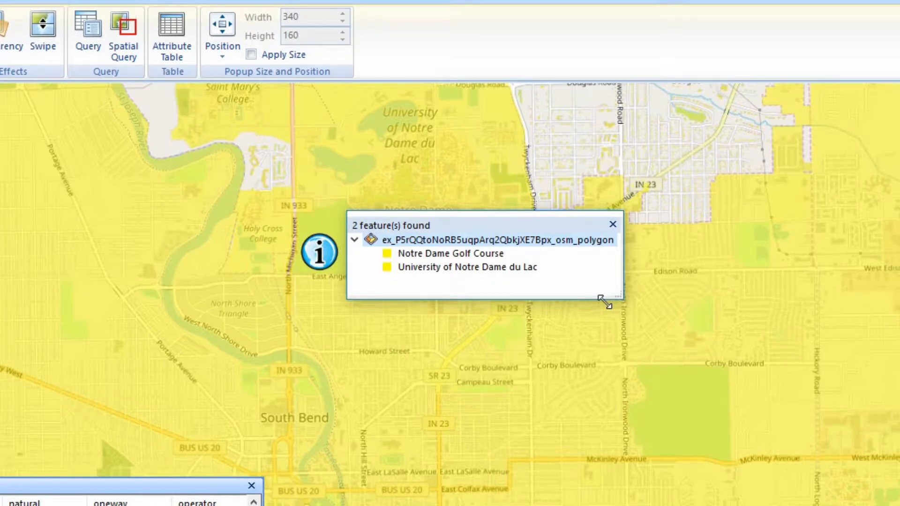
{"action": "left_click", "coordinate": [468, 253]}
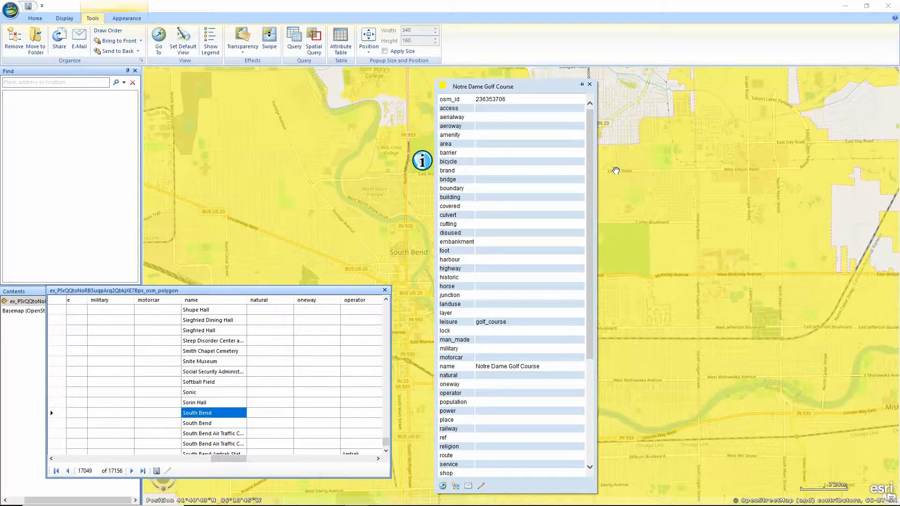
{"action": "left_click", "coordinate": [589, 85]}
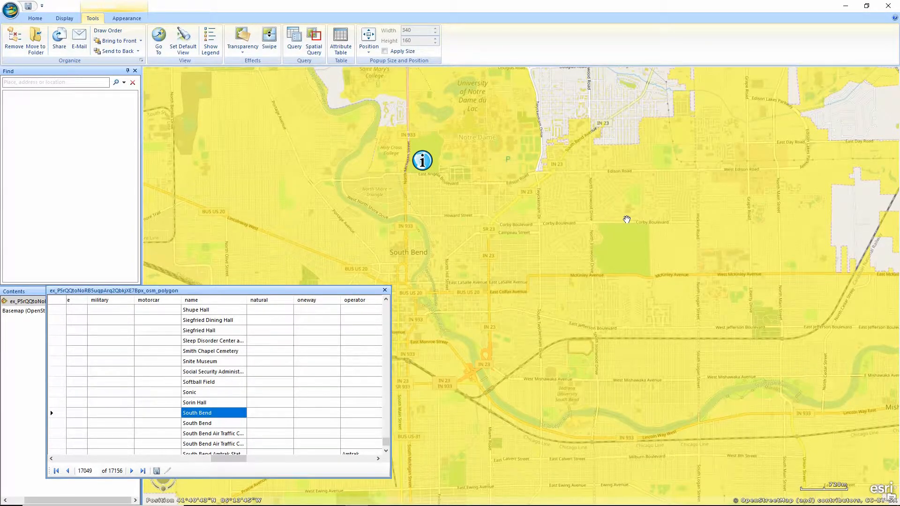
Step: Switch to the browser, review the system requirements for ArcGIS Explorer Desktop on the Esri site, and return to the product's main page
{"action": "scroll", "coordinate": [627, 220], "scroll_direction": "down", "scroll_amount": 1}
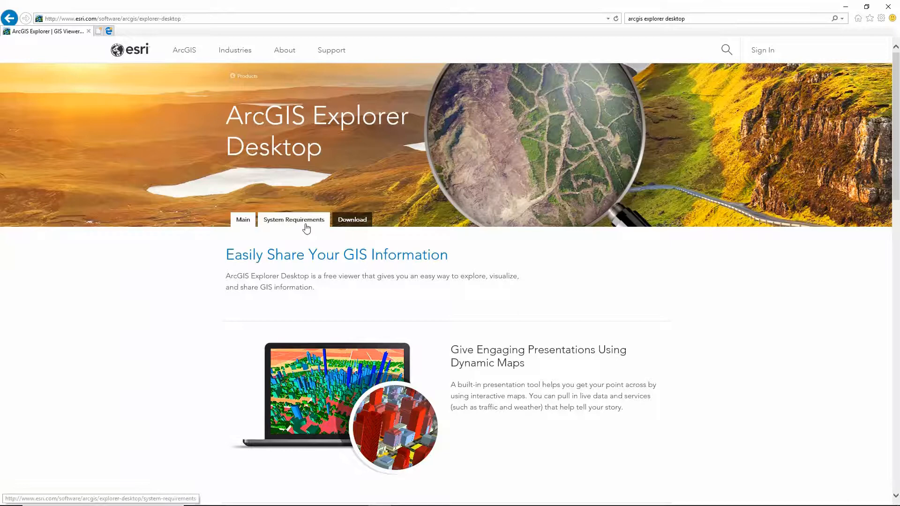
{"action": "left_click", "coordinate": [306, 224]}
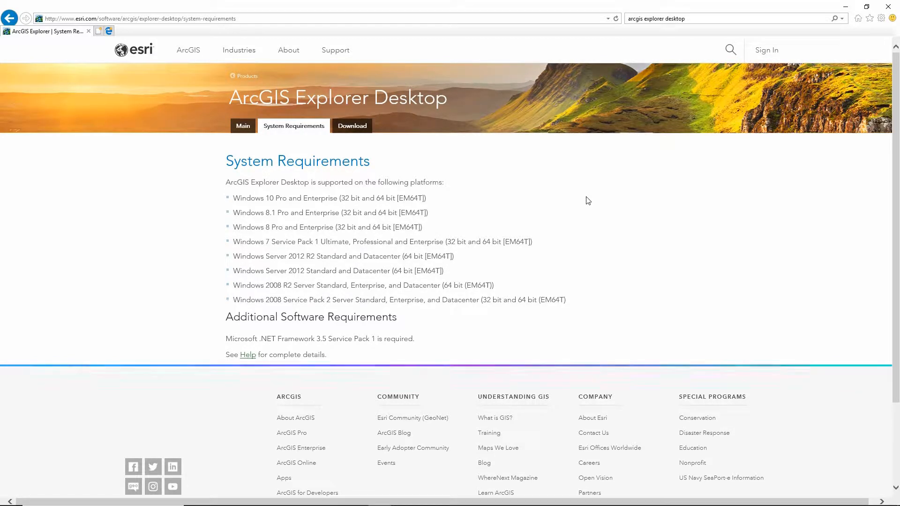
{"action": "left_click", "coordinate": [243, 126]}
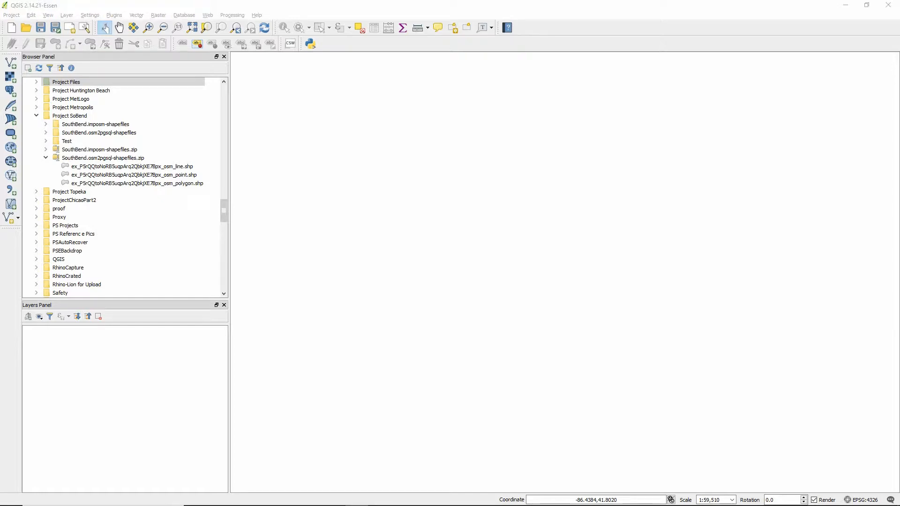
Step: Switch to QGIS and add ex_P5rQQtoNoRB5uqpArq2QbkjXE7Bpx_osm_polygon.shp from SouthBend.osm2pgsql-shapefiles.zip to the map
{"action": "left_click", "coordinate": [584, 26]}
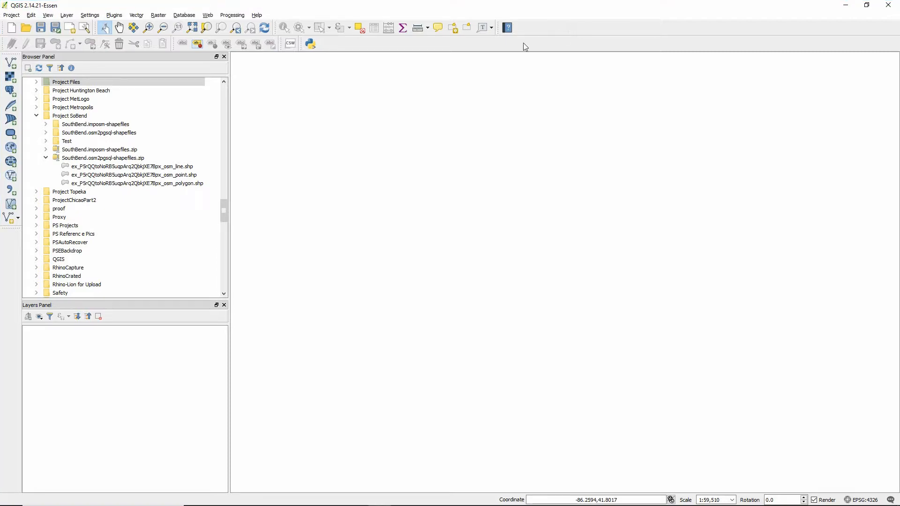
{"action": "left_click", "coordinate": [170, 184]}
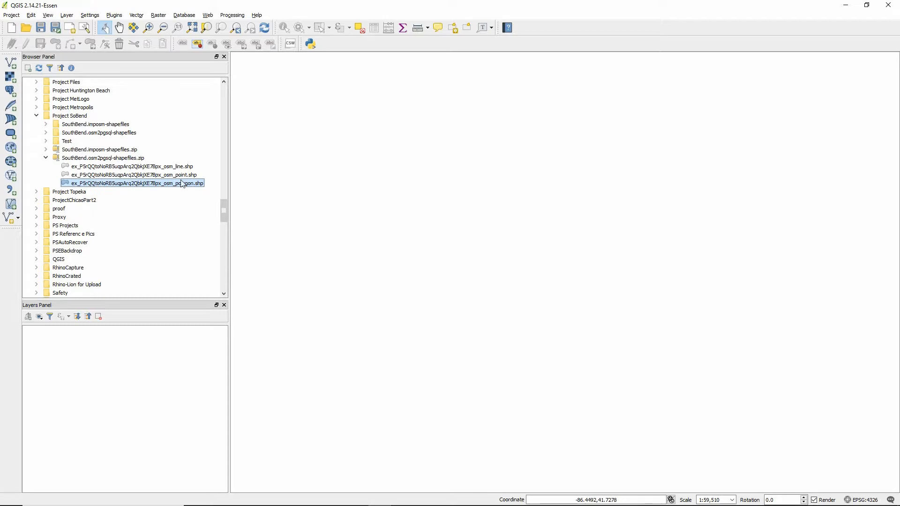
{"action": "double_click", "coordinate": [157, 184]}
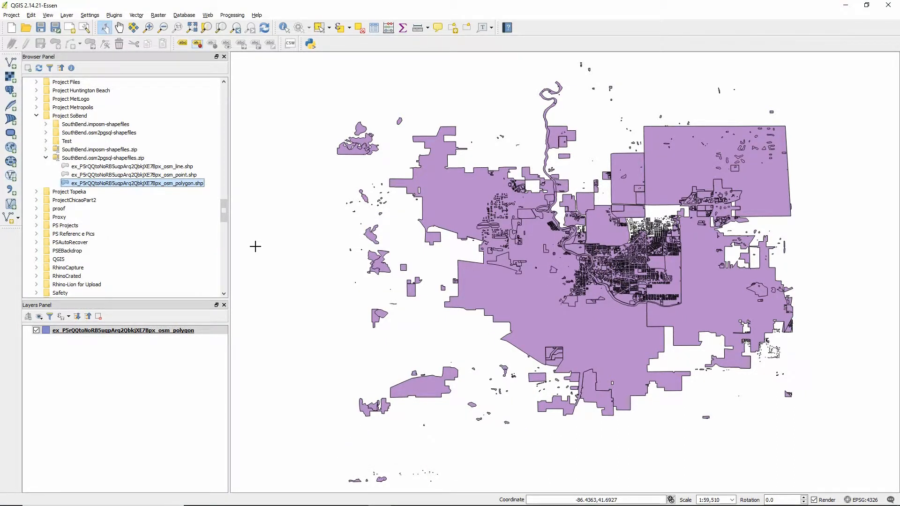
Step: Open the attribute table of the osm_polygon layer and widen its name column so that long names fit
{"action": "left_click", "coordinate": [181, 331]}
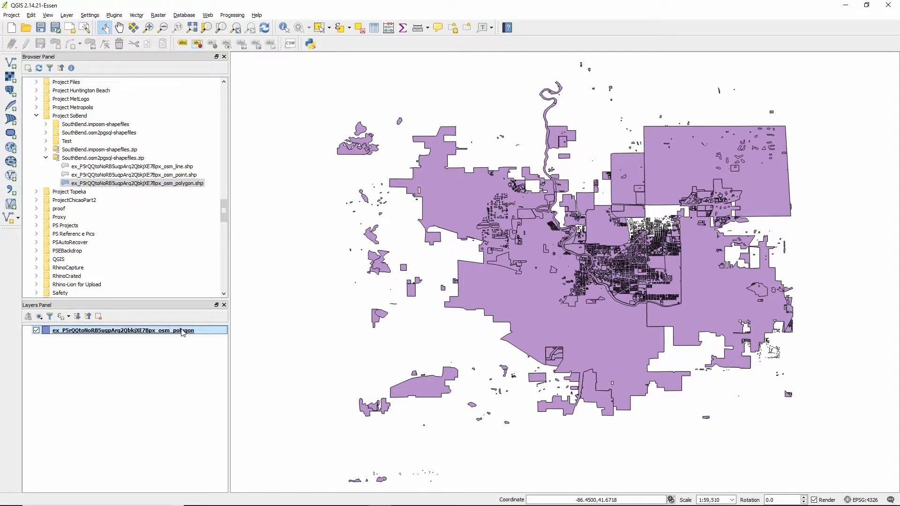
{"action": "right_click", "coordinate": [182, 330]}
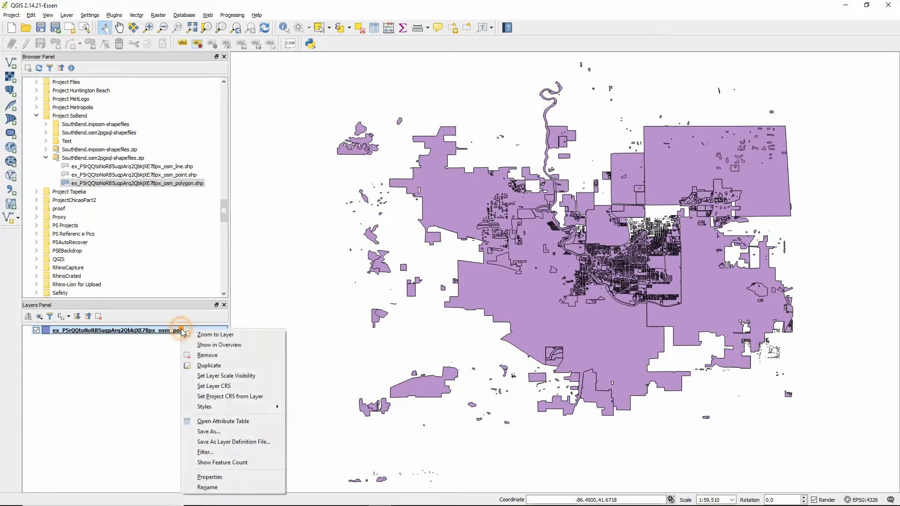
{"action": "left_click", "coordinate": [209, 423]}
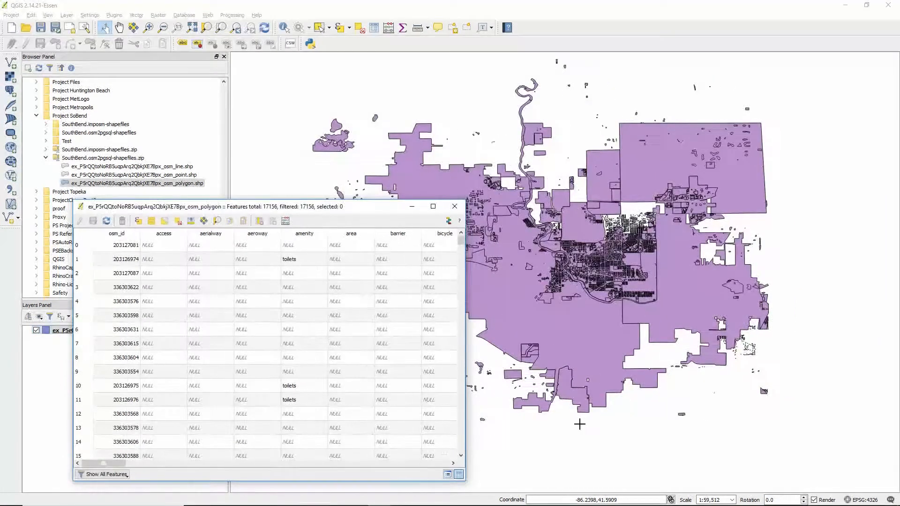
{"action": "left_click_drag", "start_coordinate": [103, 463], "coordinate": [271, 476]}
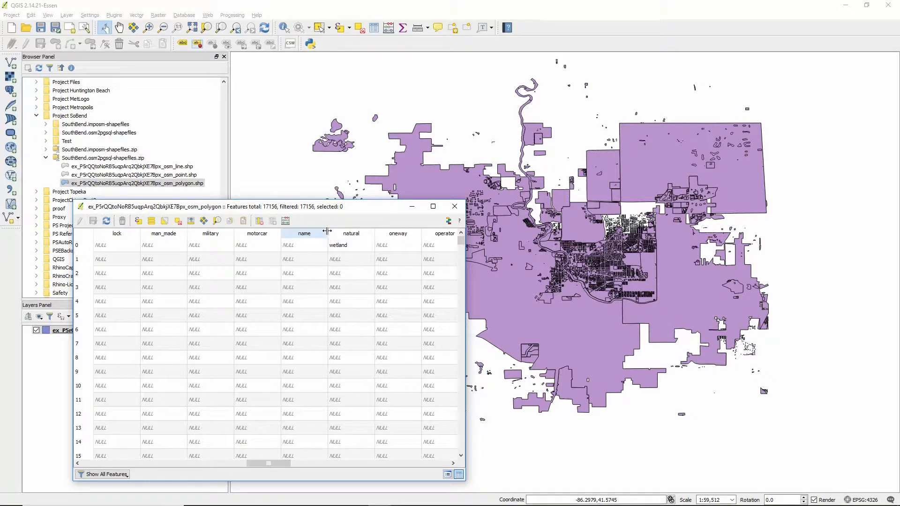
{"action": "left_click_drag", "start_coordinate": [330, 233], "coordinate": [364, 233]}
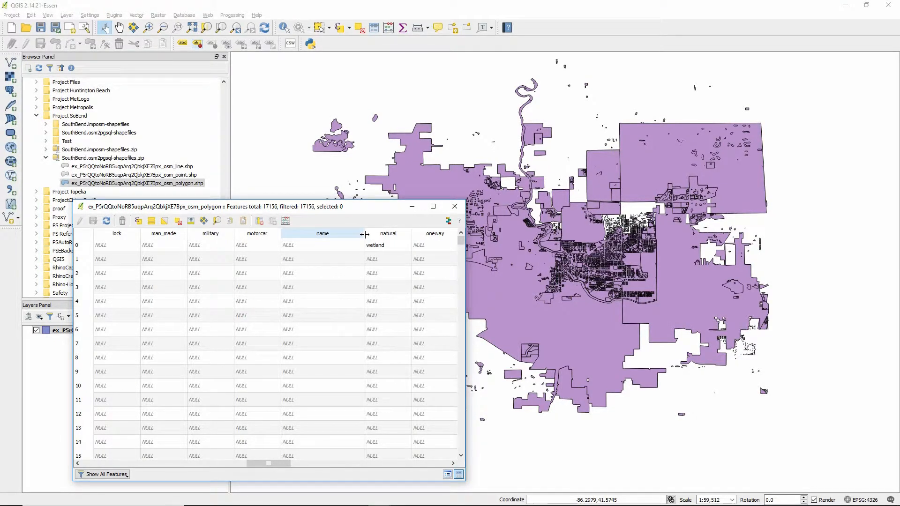
Step: Sort the attribute table by name in descending order and select the University of Notre Dame du Lac name cell
{"action": "left_click", "coordinate": [346, 234]}
{"action": "left_click", "coordinate": [350, 236]}
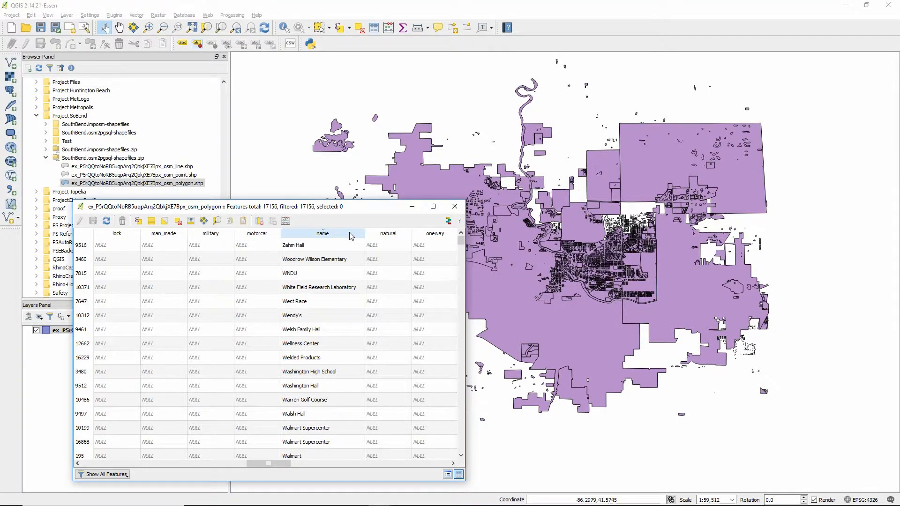
{"action": "scroll", "coordinate": [349, 240], "scroll_direction": "down", "scroll_amount": 3}
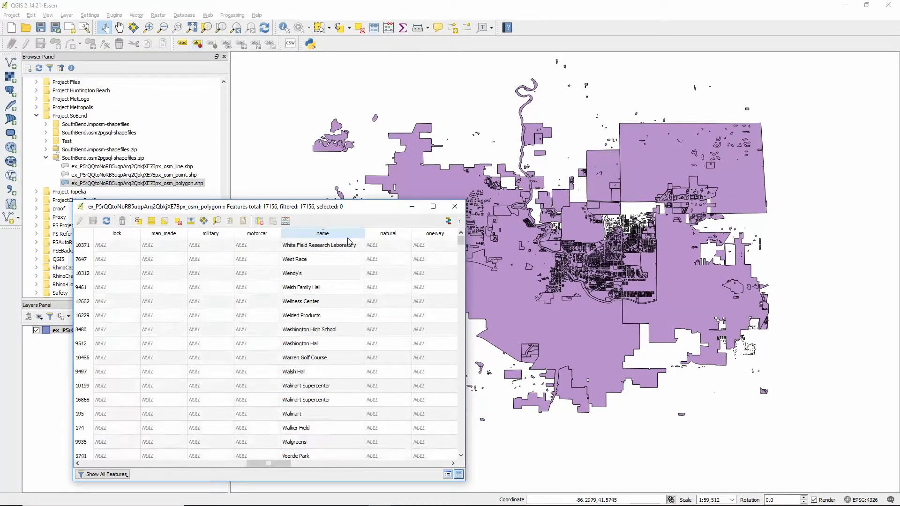
{"action": "scroll", "coordinate": [349, 241], "scroll_direction": "down", "scroll_amount": 8}
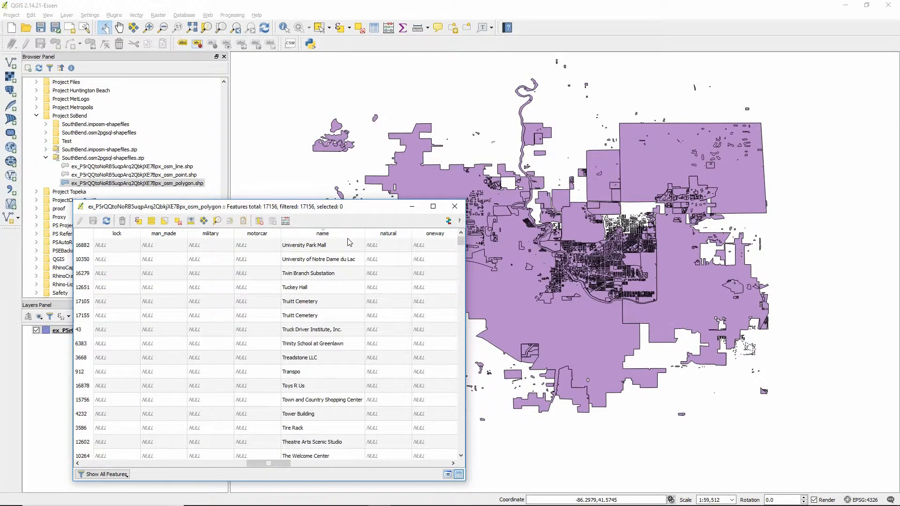
{"action": "left_click", "coordinate": [344, 262]}
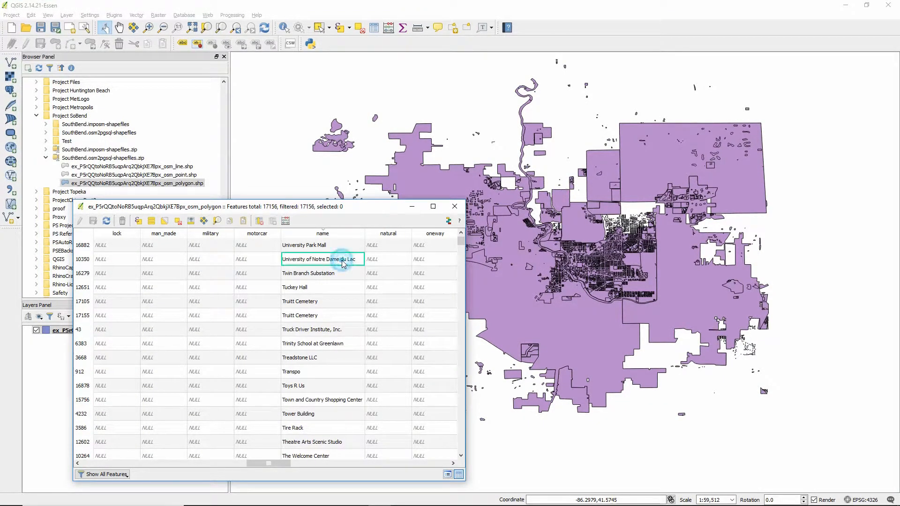
{"action": "scroll", "coordinate": [382, 264], "scroll_direction": "up", "scroll_amount": 1}
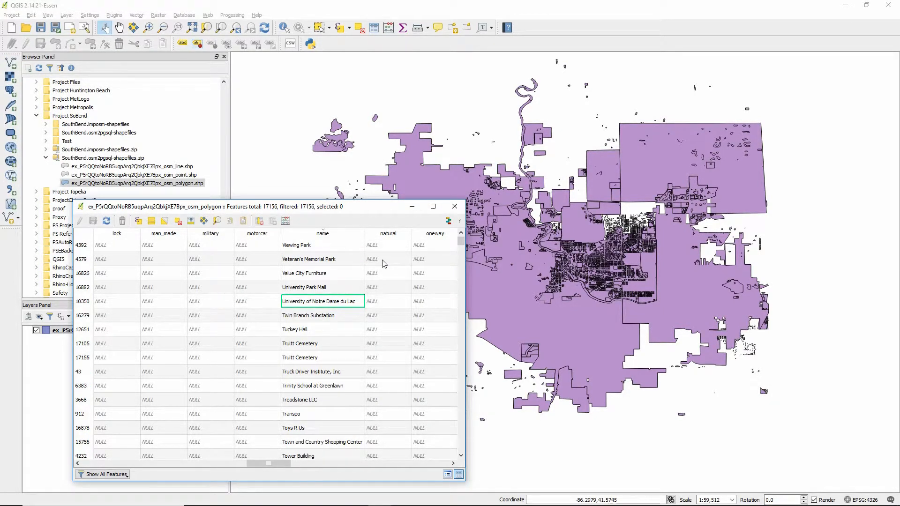
Step: Filter the attribute table's name field for University, apply the filter, and close the table
{"action": "left_click", "coordinate": [127, 476]}
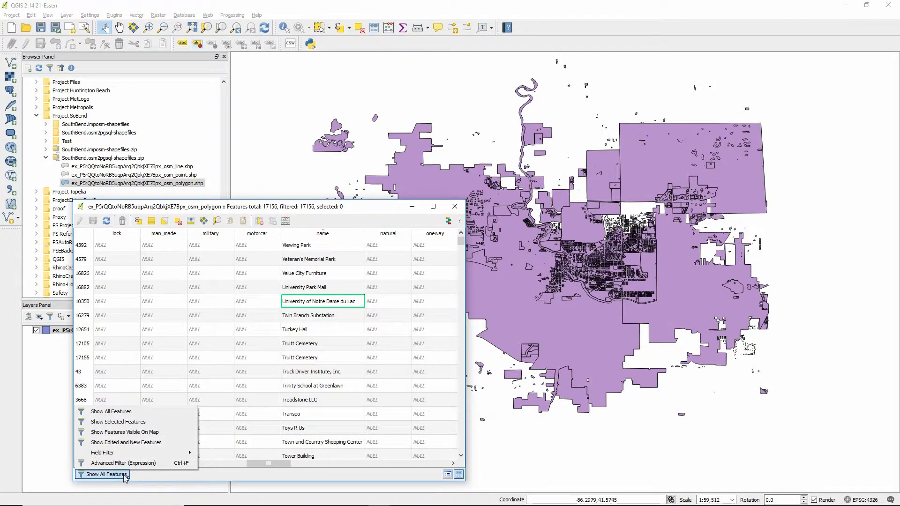
{"action": "mouse_move", "coordinate": [131, 456]}
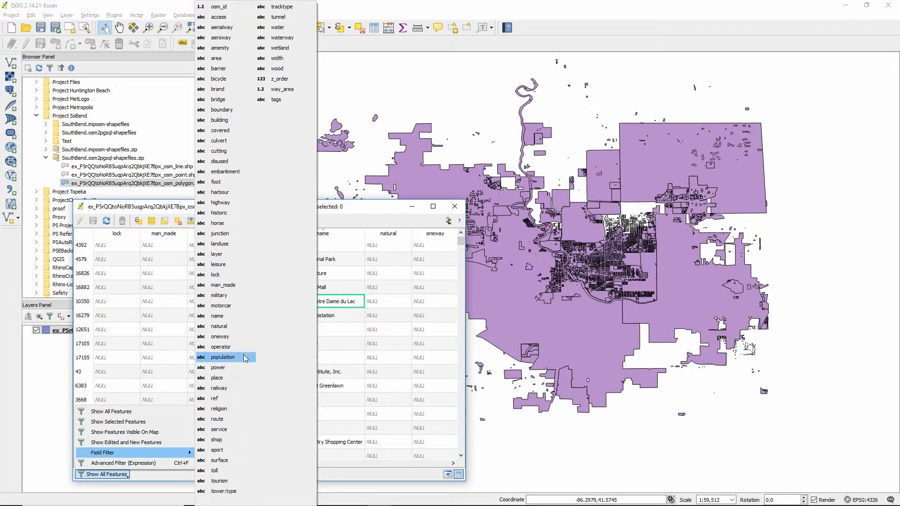
{"action": "left_click", "coordinate": [243, 320]}
{"action": "left_click", "coordinate": [122, 470]}
{"action": "type", "text": "University"}
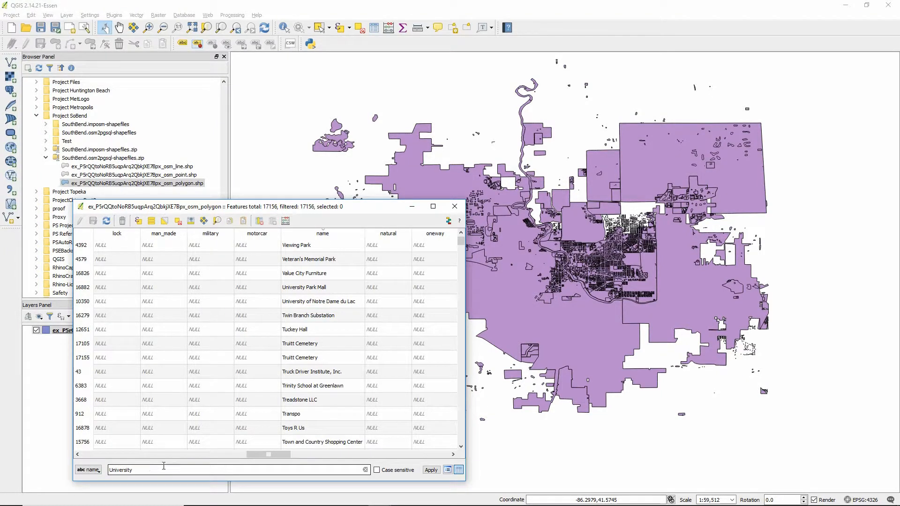
{"action": "left_click", "coordinate": [431, 470]}
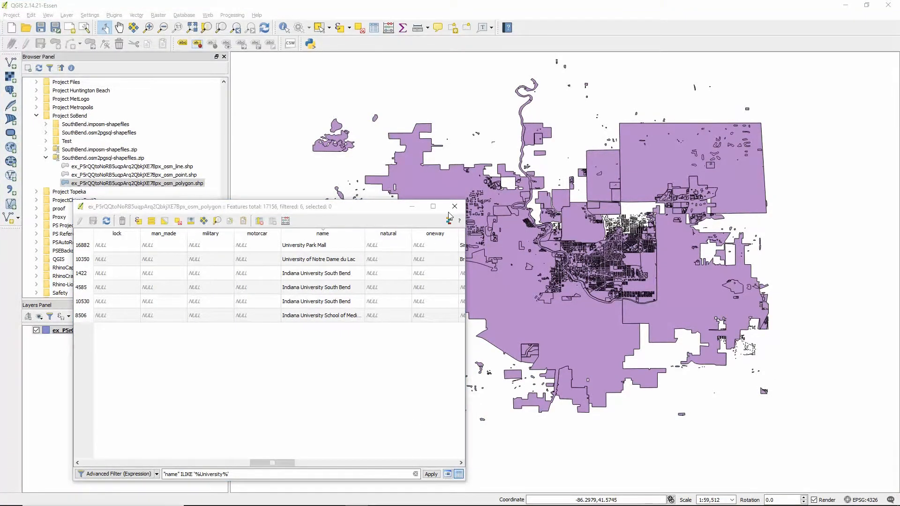
{"action": "left_click", "coordinate": [454, 206]}
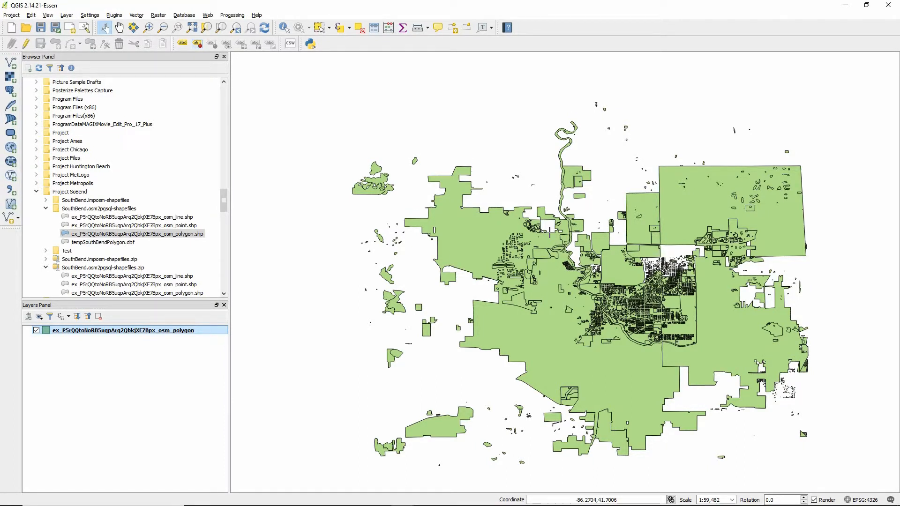
Step: Open the green polygon layer's attribute table as a floating window and move it away from the map
{"action": "key", "text": "F6"}
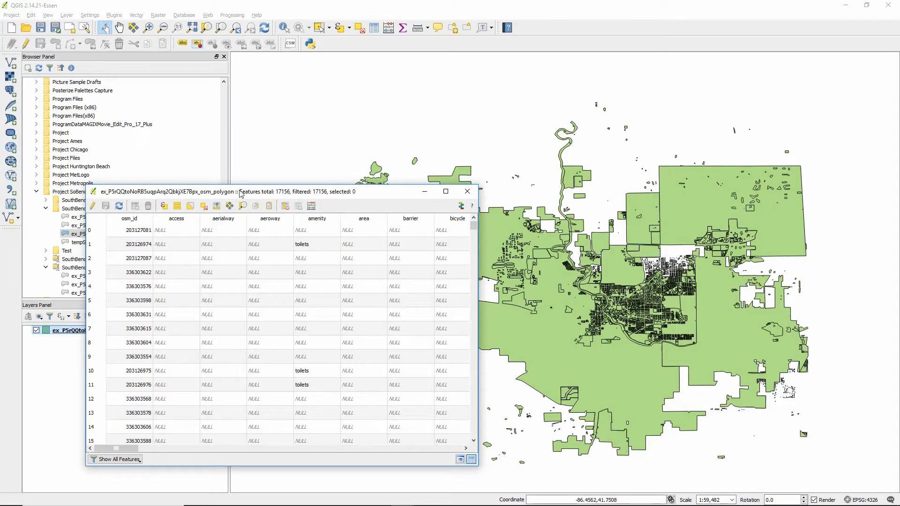
{"action": "left_click_drag", "start_coordinate": [382, 192], "coordinate": [0, 176]}
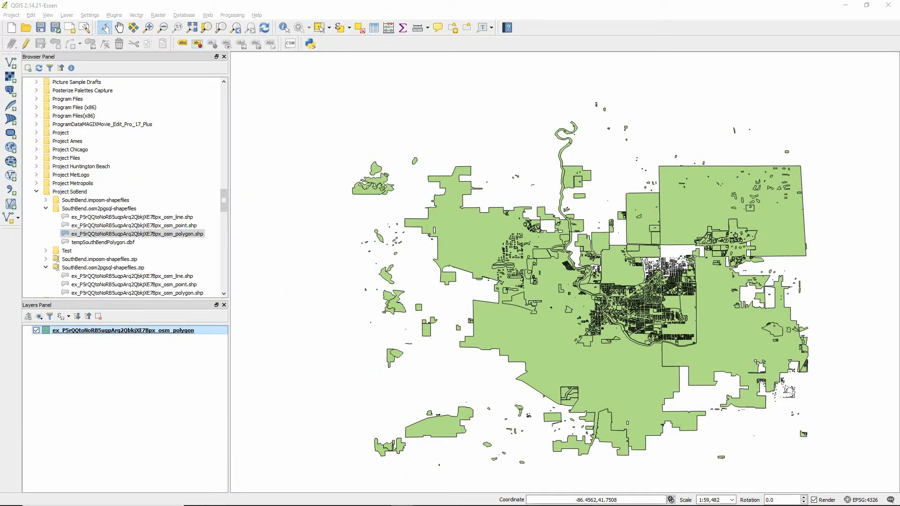
{"action": "left_click_drag", "start_coordinate": [288, 118], "coordinate": [273, 79]}
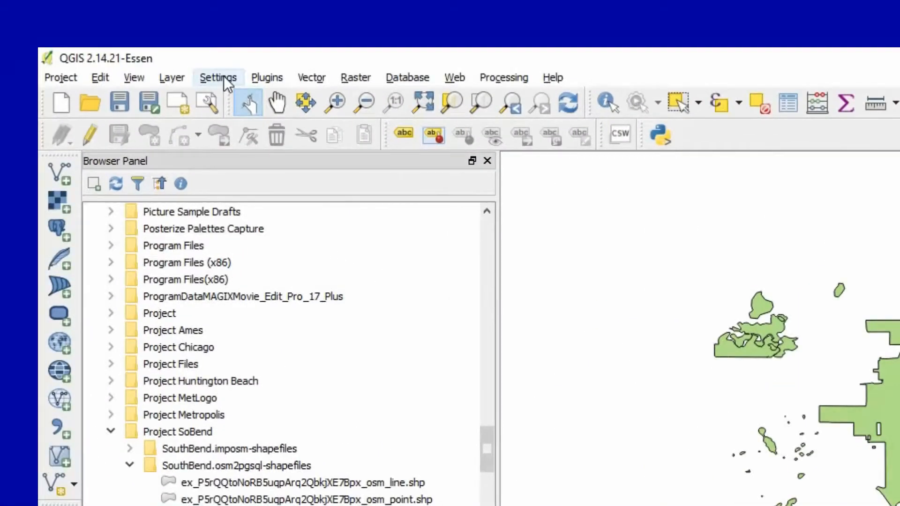
Step: Set attribute tables to open in a dock window in the data source options, and reopen the polygon layer's attribute table
{"action": "left_click", "coordinate": [92, 15]}
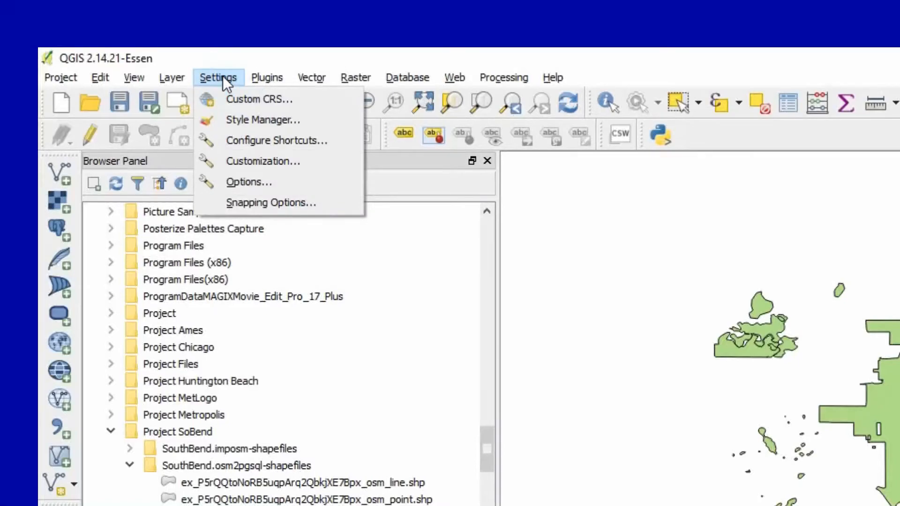
{"action": "left_click", "coordinate": [274, 178]}
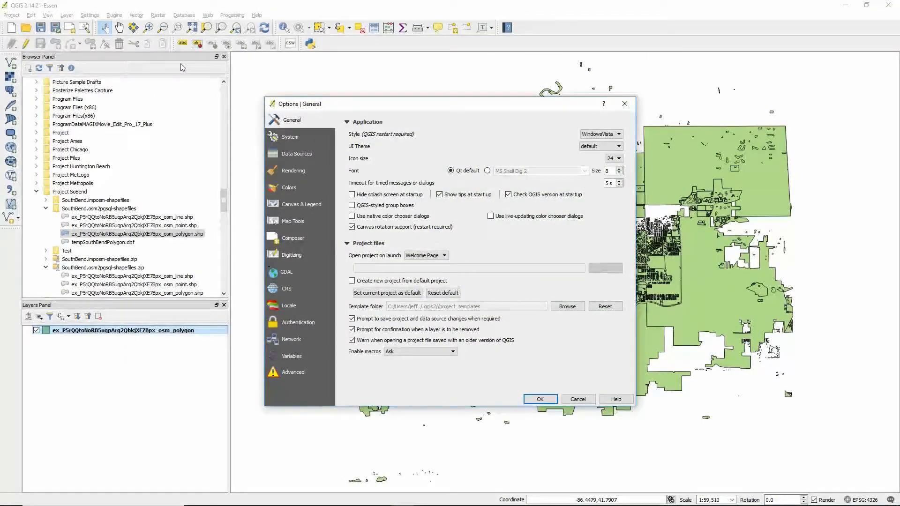
{"action": "left_click", "coordinate": [310, 155]}
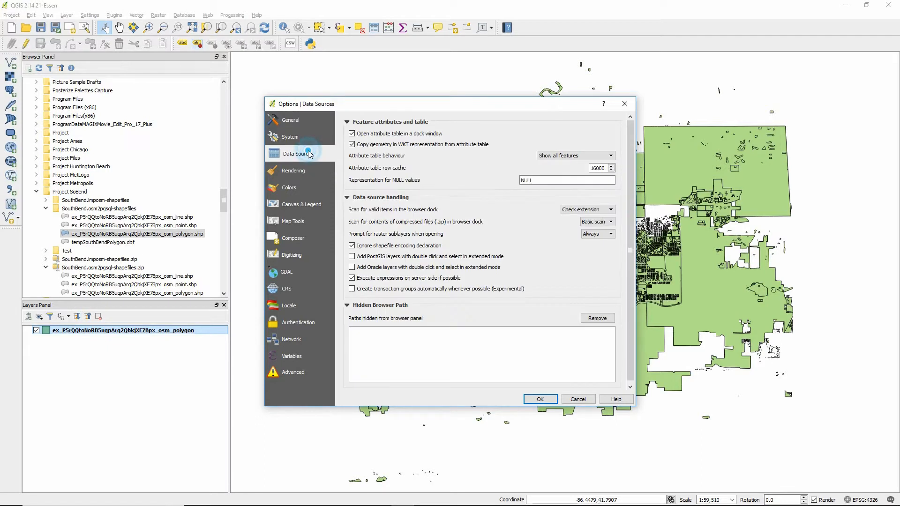
{"action": "left_click", "coordinate": [352, 134]}
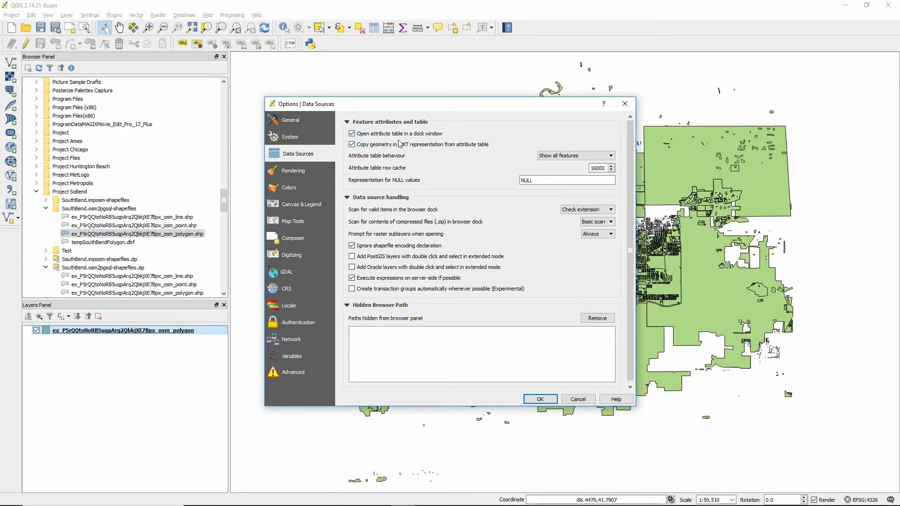
{"action": "left_click", "coordinate": [538, 399]}
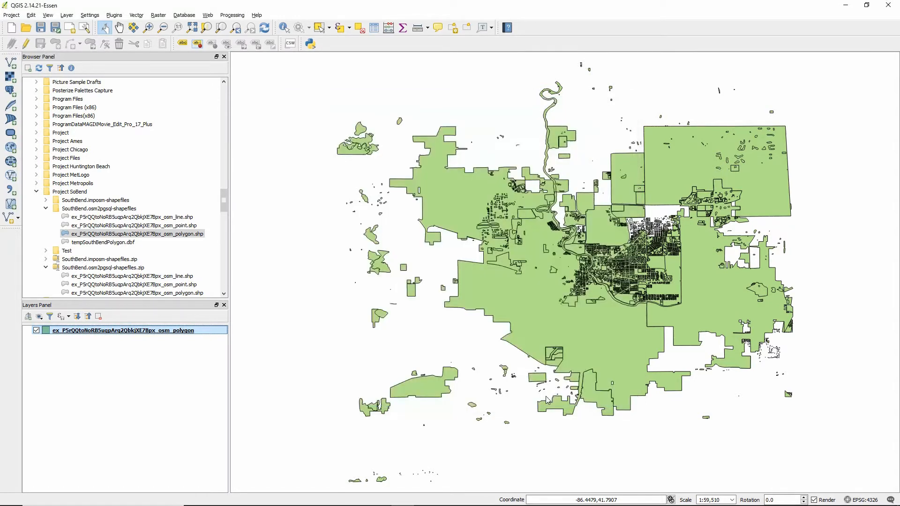
{"action": "right_click", "coordinate": [165, 332]}
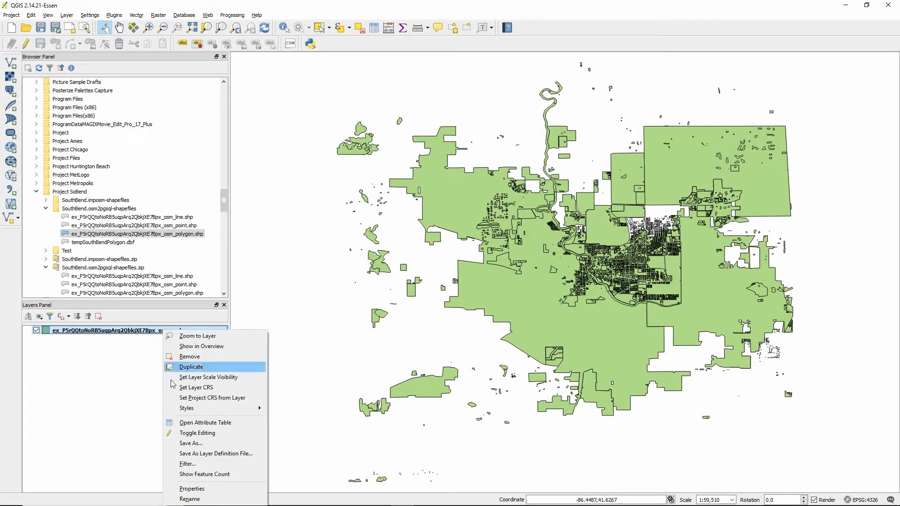
{"action": "left_click", "coordinate": [185, 424]}
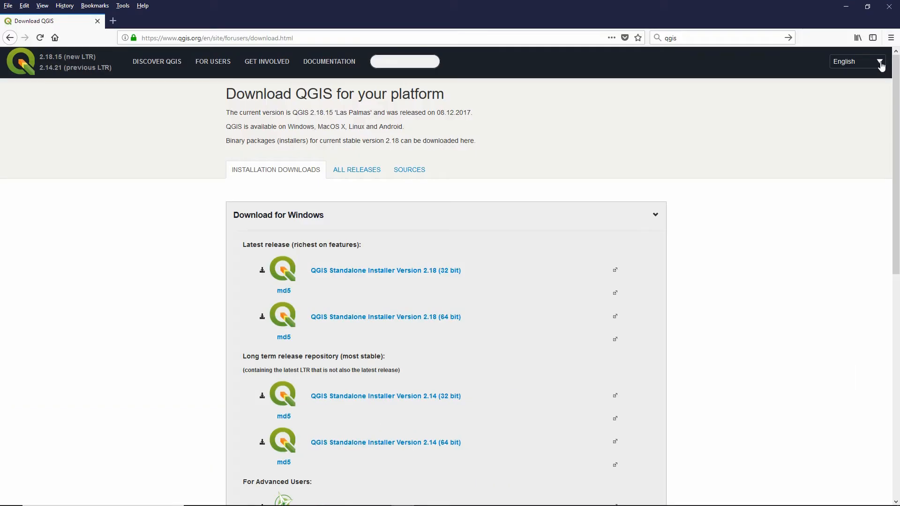
Step: Switch to the browser and examine the QGIS download page's language choices, Windows installers, long term release and other supported platforms
{"action": "left_click", "coordinate": [880, 62]}
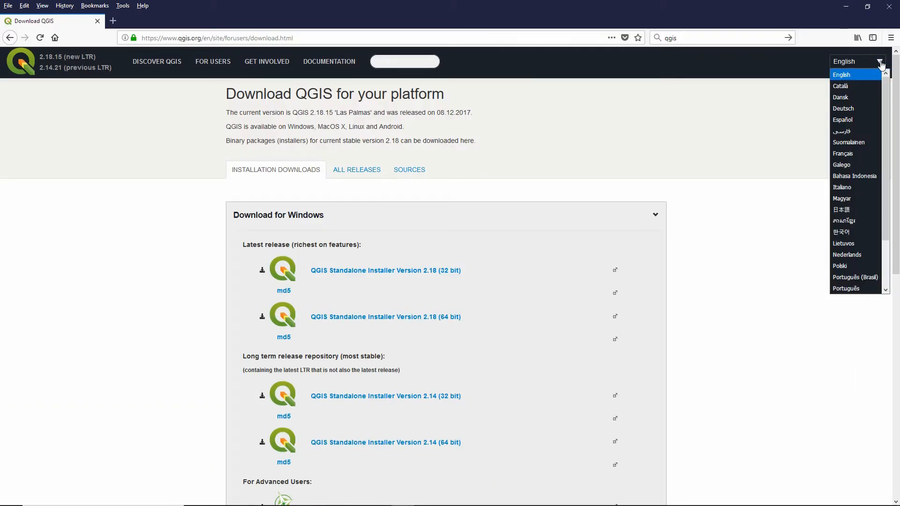
{"action": "left_click", "coordinate": [881, 64]}
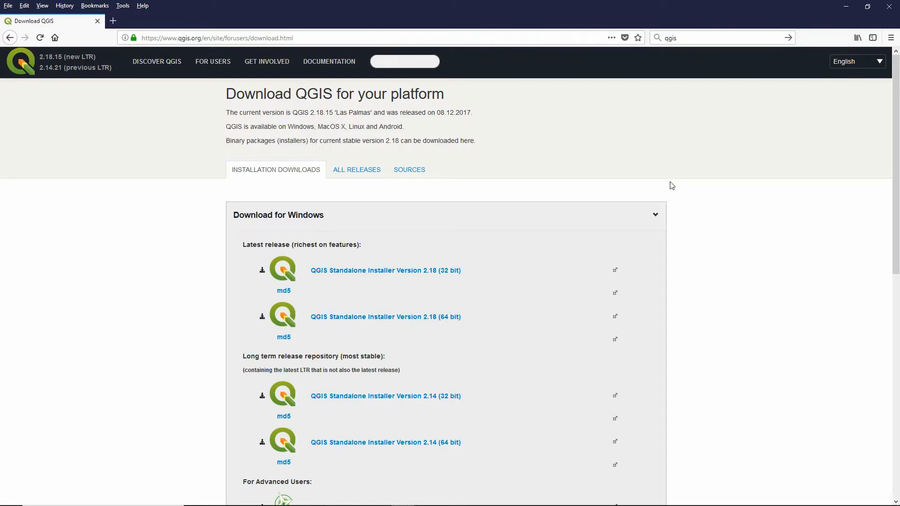
{"action": "scroll", "coordinate": [669, 191], "scroll_direction": "down", "scroll_amount": 3}
{"action": "scroll", "coordinate": [668, 191], "scroll_direction": "up", "scroll_amount": 2}
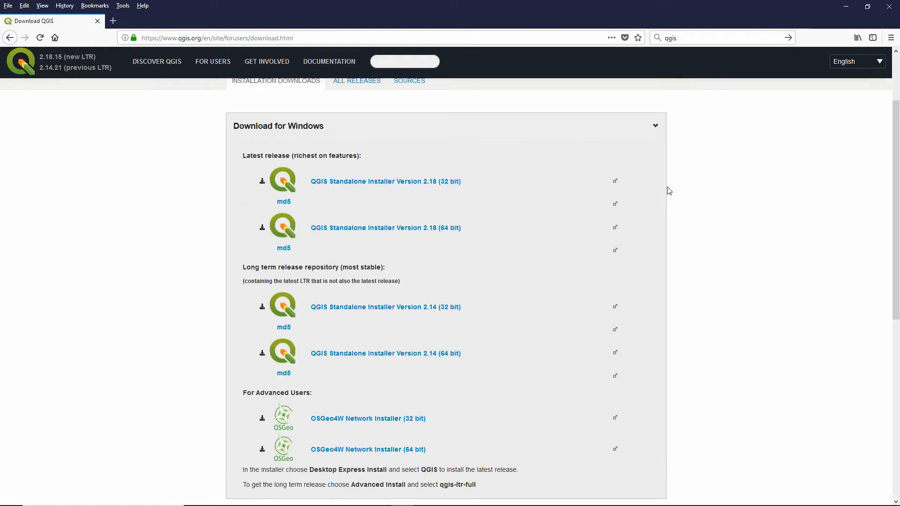
{"action": "scroll", "coordinate": [669, 190], "scroll_direction": "down", "scroll_amount": 4}
{"action": "scroll", "coordinate": [668, 191], "scroll_direction": "down", "scroll_amount": 3}
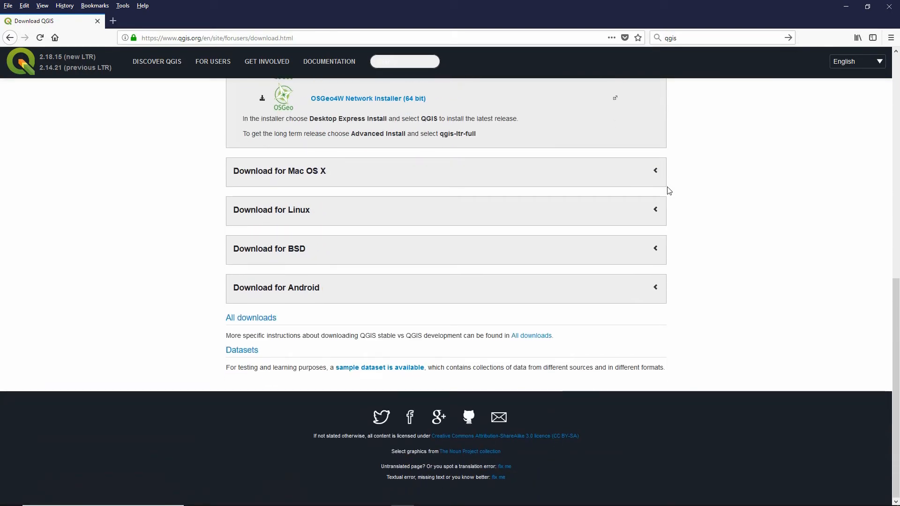
{"action": "scroll", "coordinate": [668, 191], "scroll_direction": "up", "scroll_amount": 3}
{"action": "scroll", "coordinate": [669, 191], "scroll_direction": "up", "scroll_amount": 2}
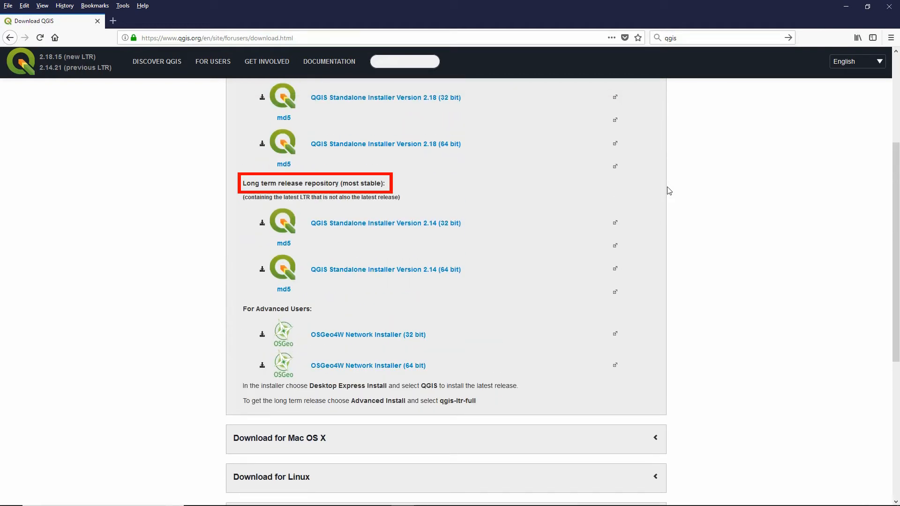
{"action": "scroll", "coordinate": [668, 191], "scroll_direction": "up", "scroll_amount": 3}
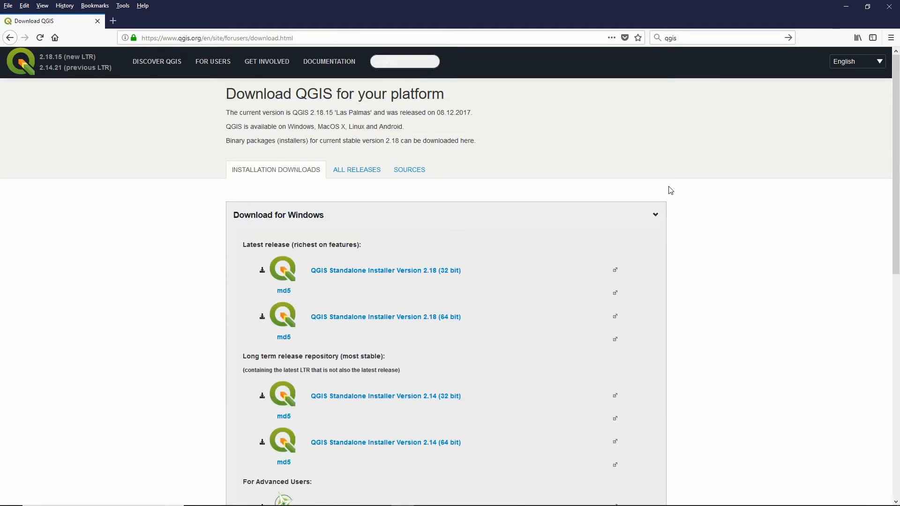